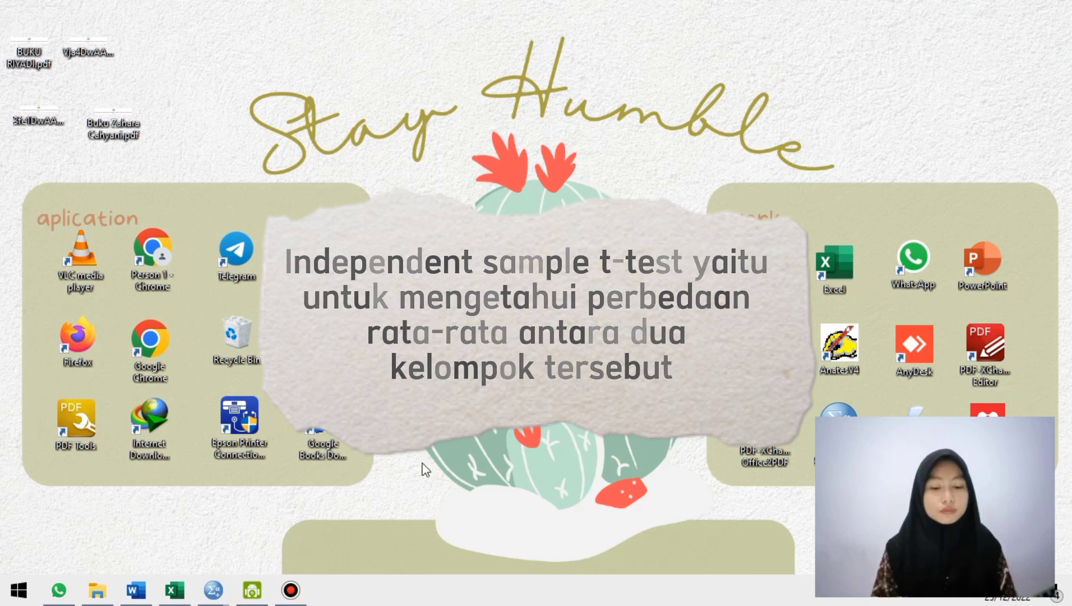
Step: Switch to the Excel workbook and review the experiment and control post-test scores and group codes on Sheet6
click(174, 591)
scroll(275, 377, up, 8)
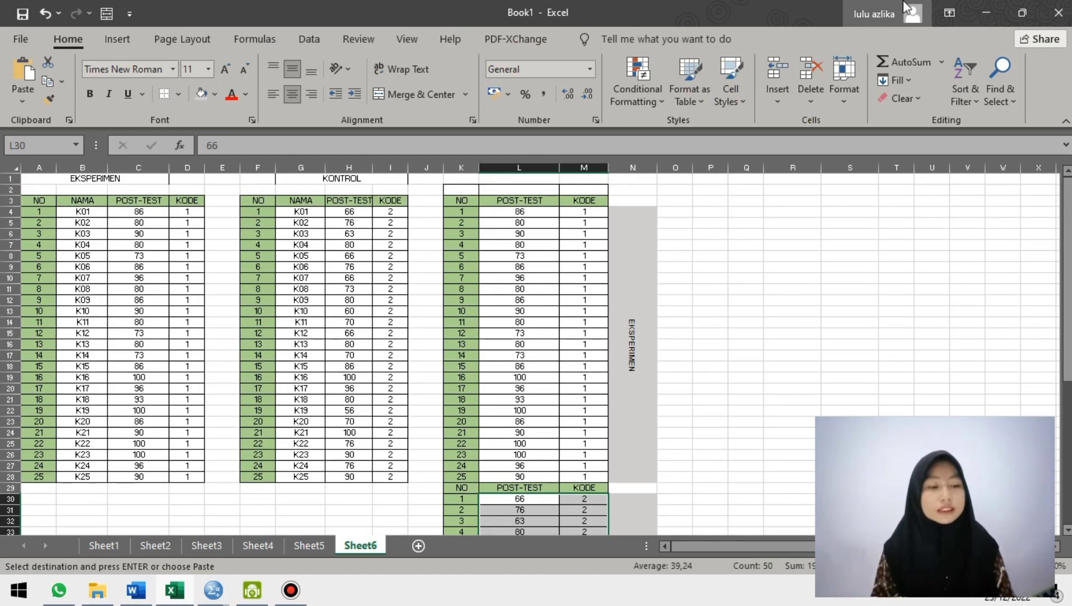
click(991, 8)
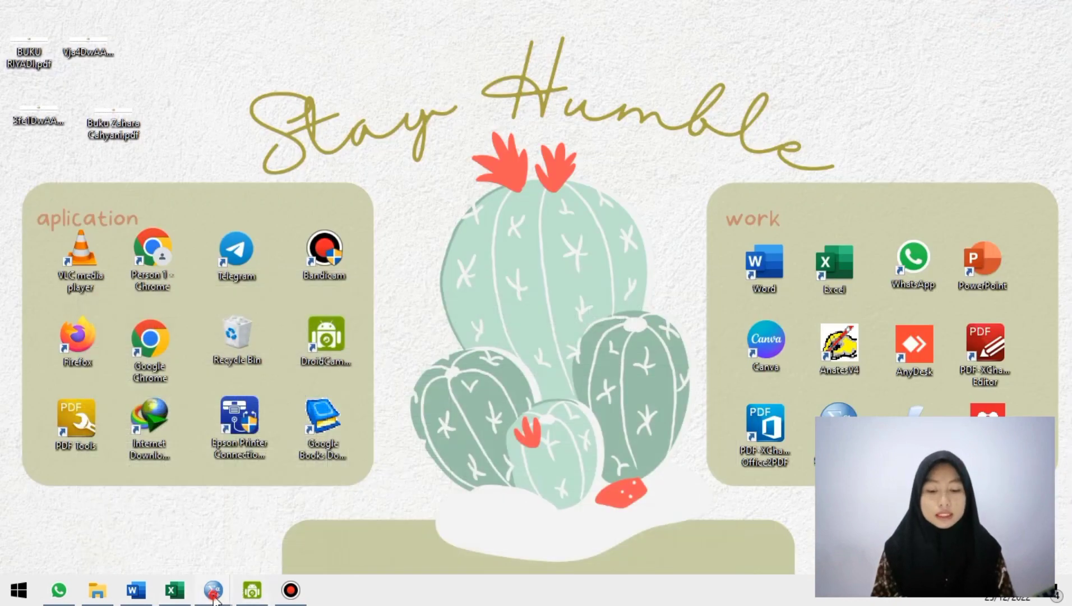
Step: Switch to the empty SPSS dataset and define two variables named Hasil and Kelas
mouse_move(214, 586)
click(173, 541)
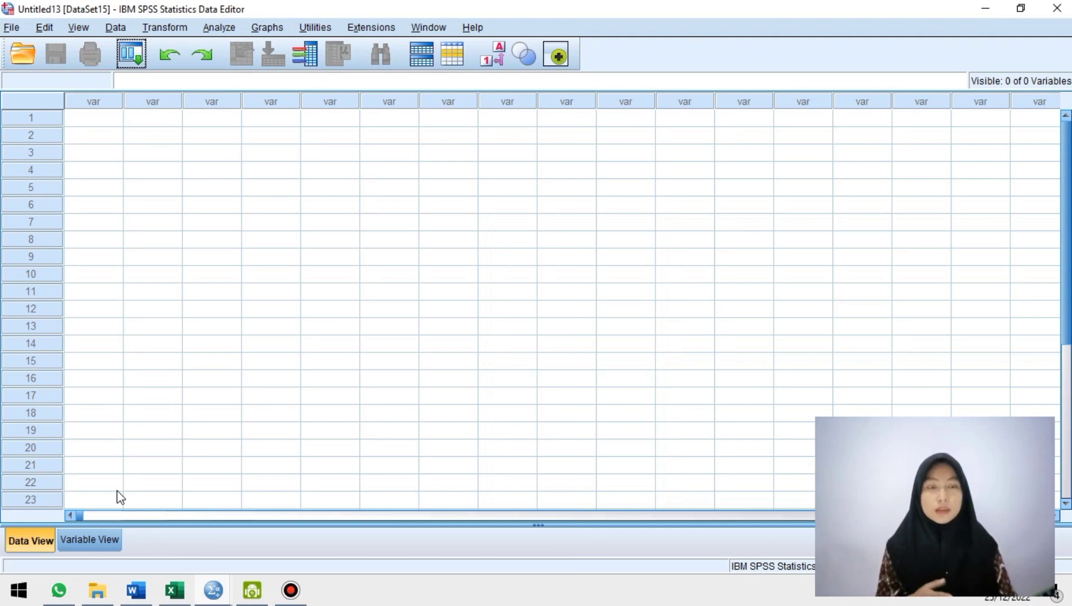
click(111, 539)
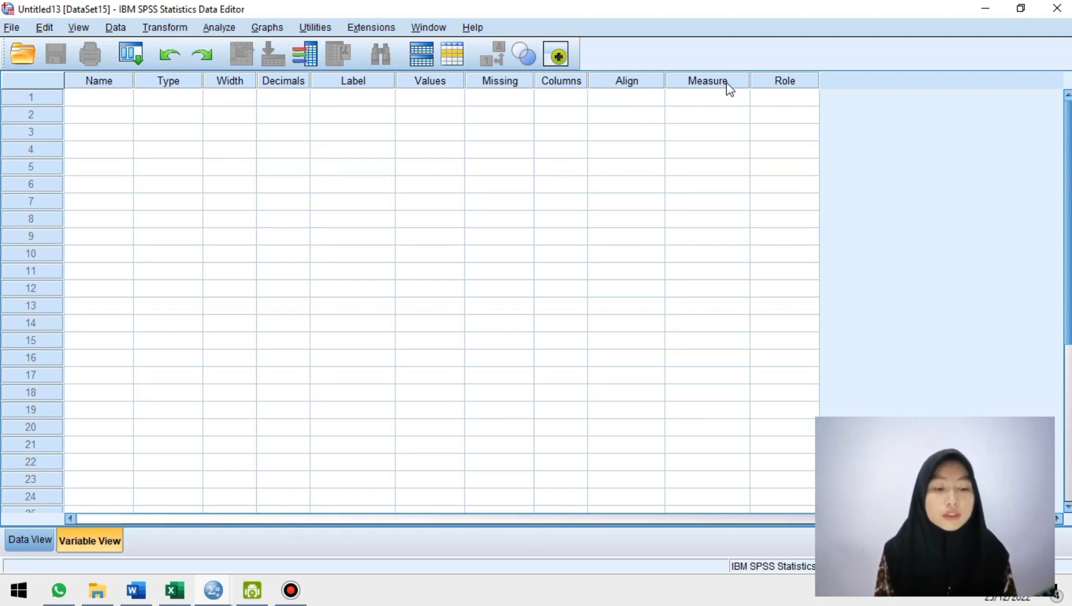
click(83, 97)
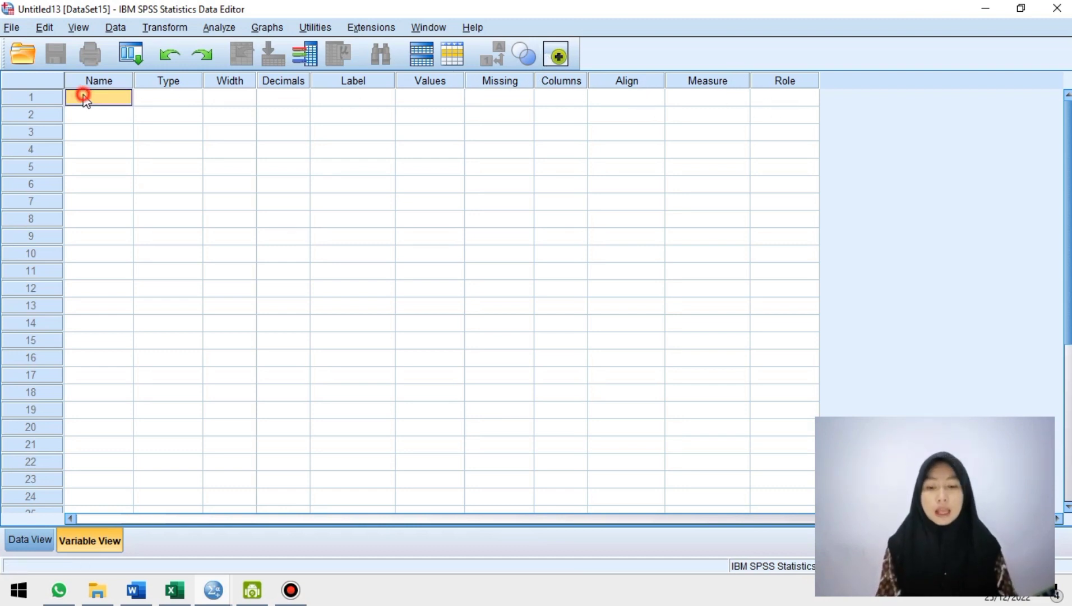
text(h)
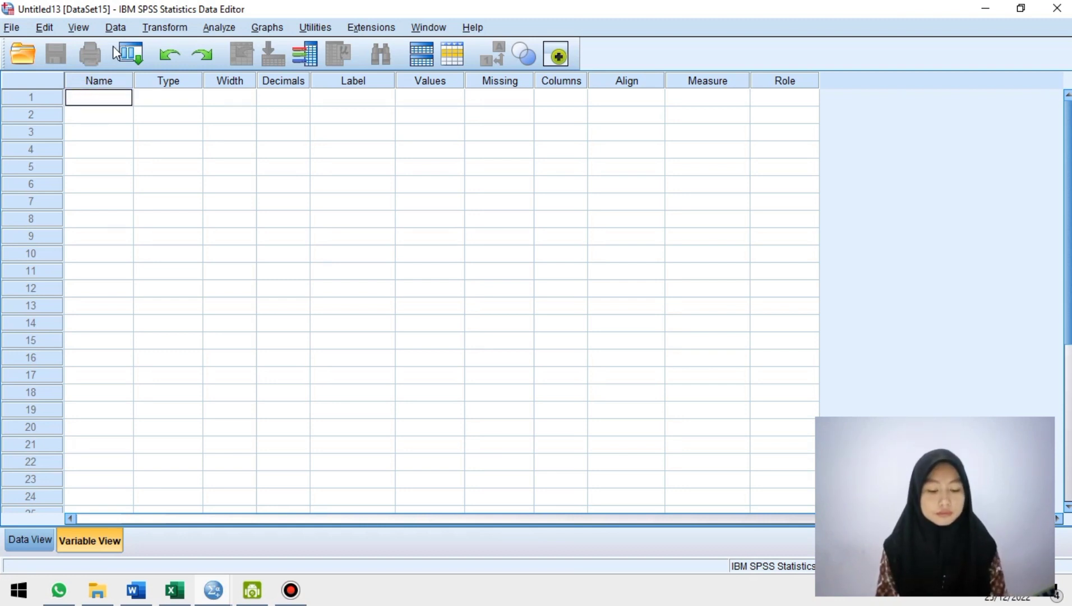
key(Return)
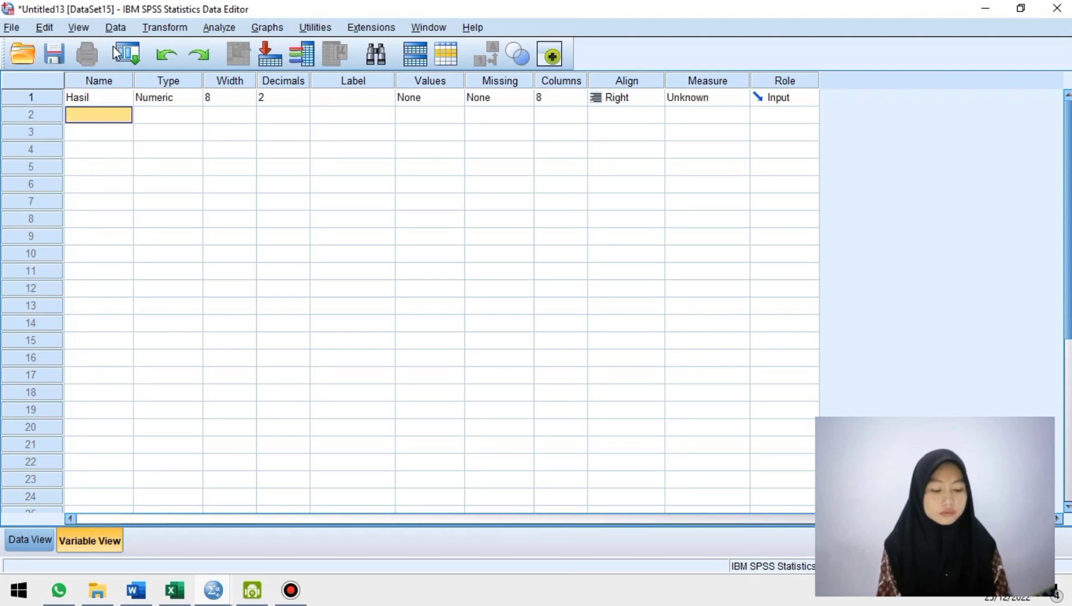
text(Ke)
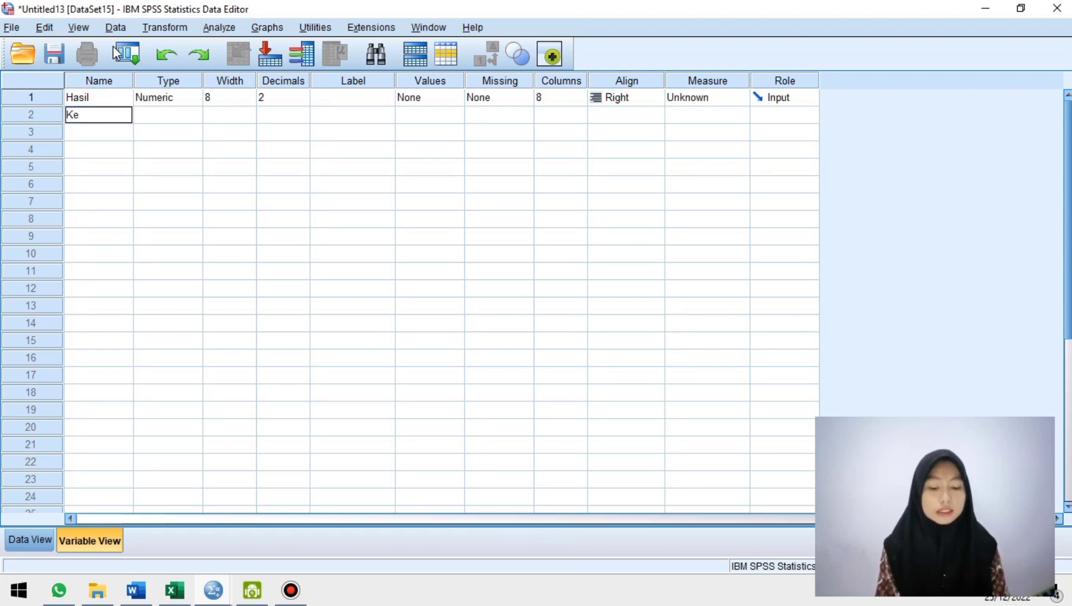
text(las)
key(Tab)
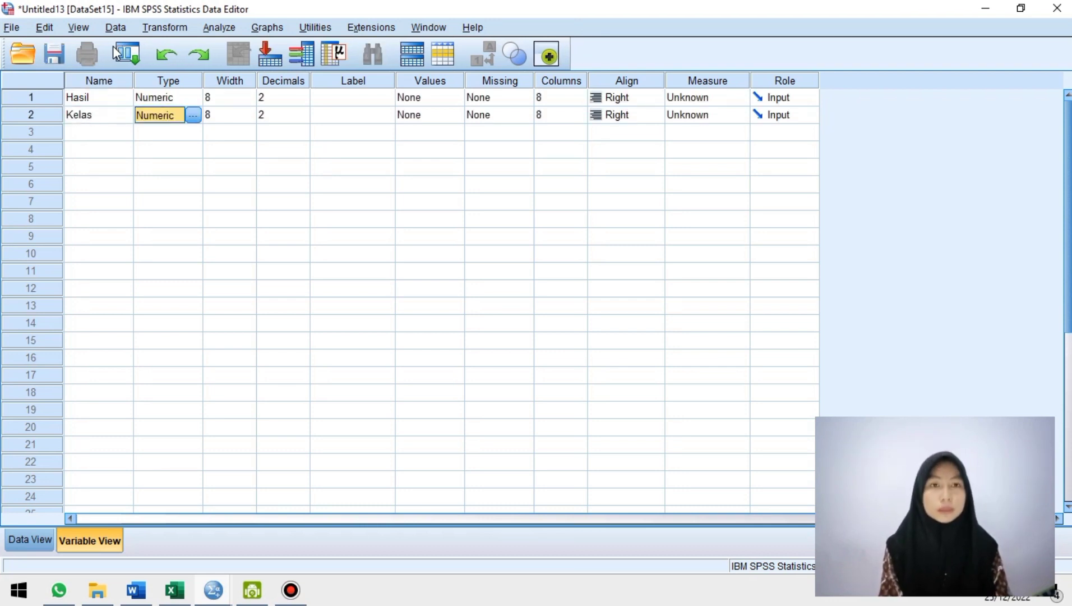
Step: Set the decimals of both the Hasil and Kelas variables to 0
key(Tab)
key(Tab)
key(Up)
text(0)
key(Down)
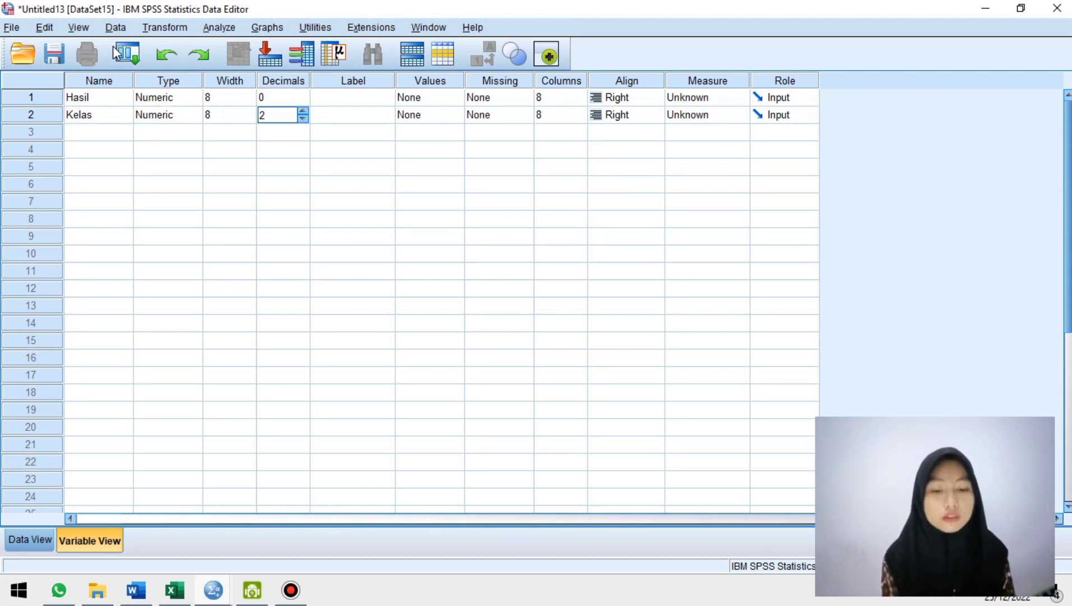
text(0)
key(Down)
Step: Label the Hasil variable "Hasil nilai siswa" and the Kelas variable "Kelas"
key(Tab)
key(Up)
key(Up)
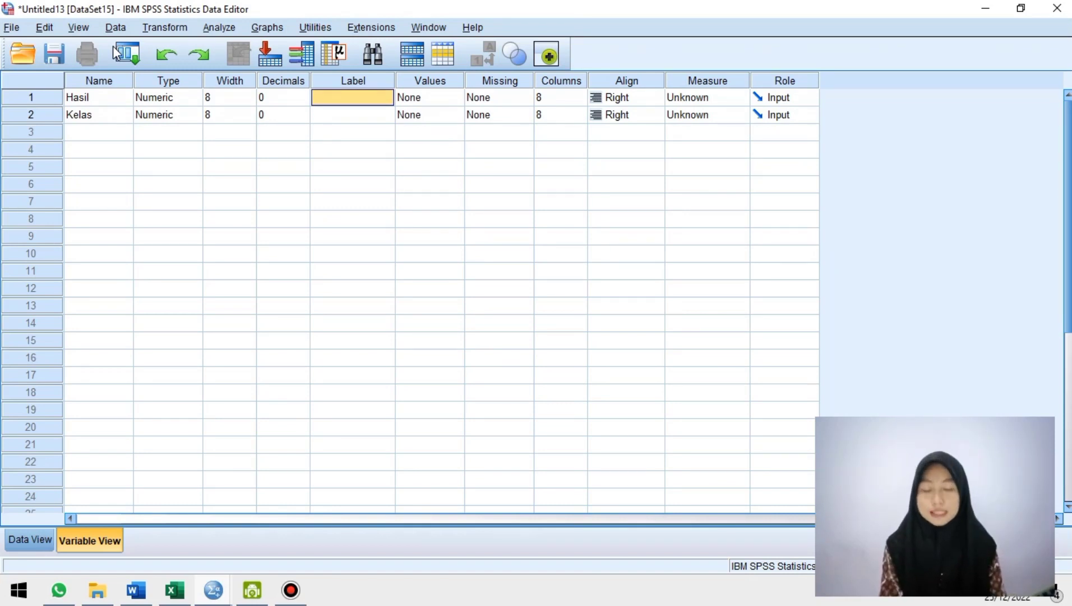
text(Hasil nilai siswa)
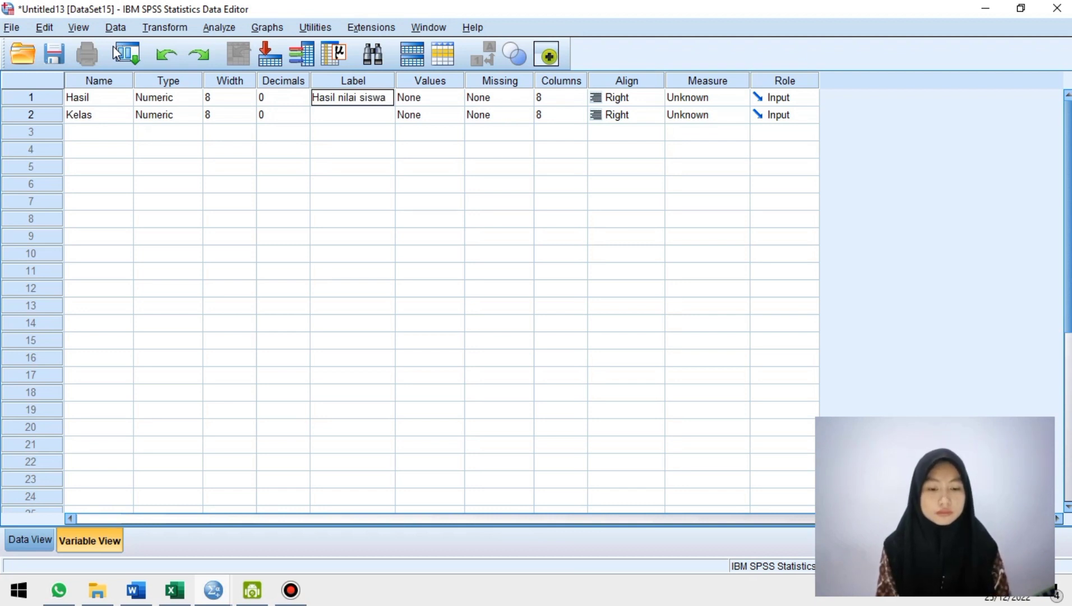
key(Return)
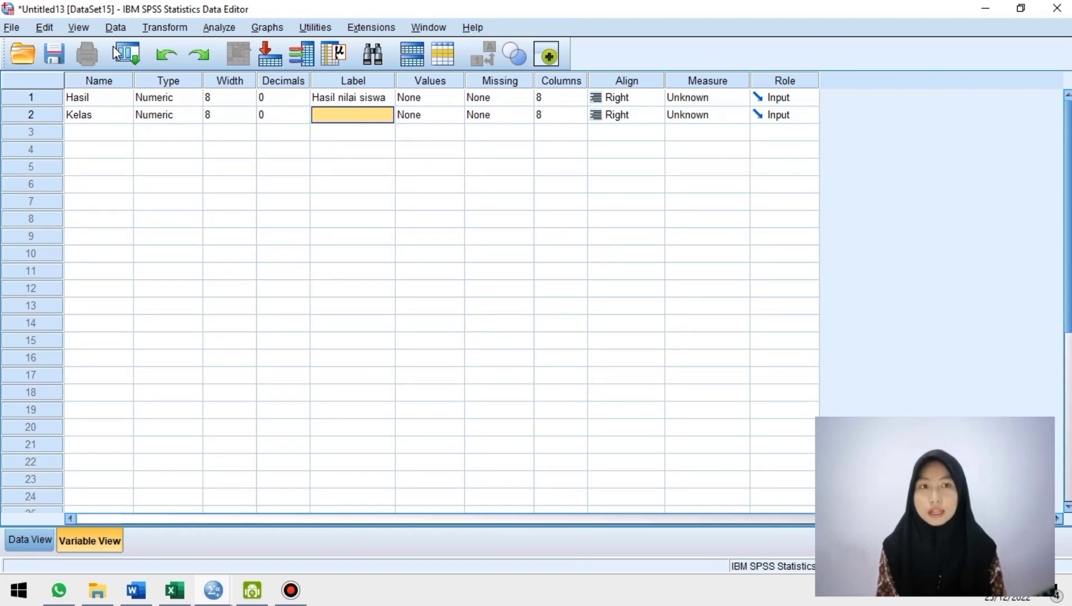
text(ke)
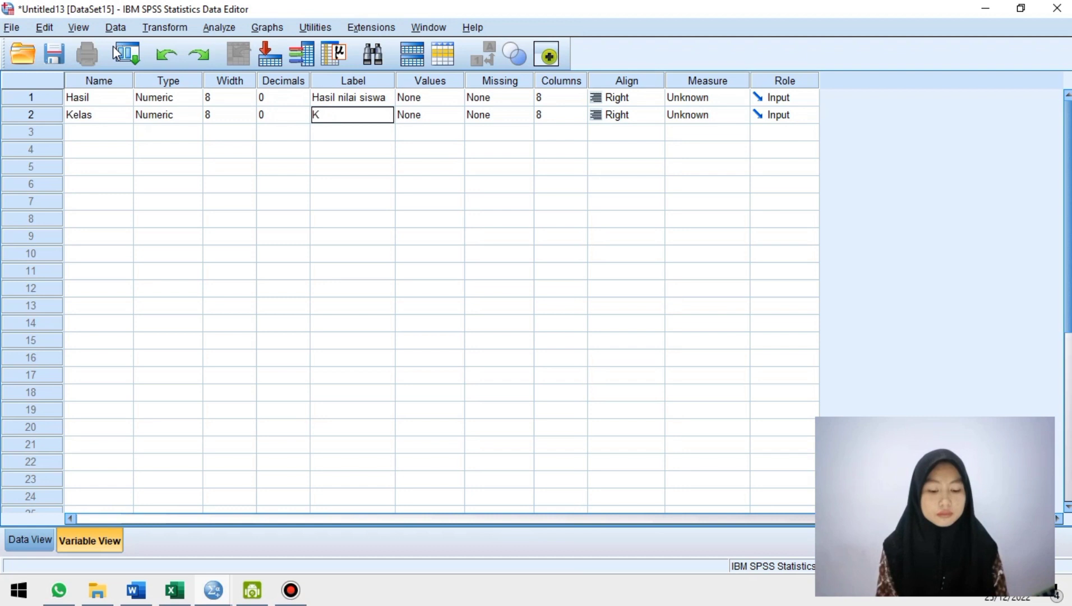
key(Tab)
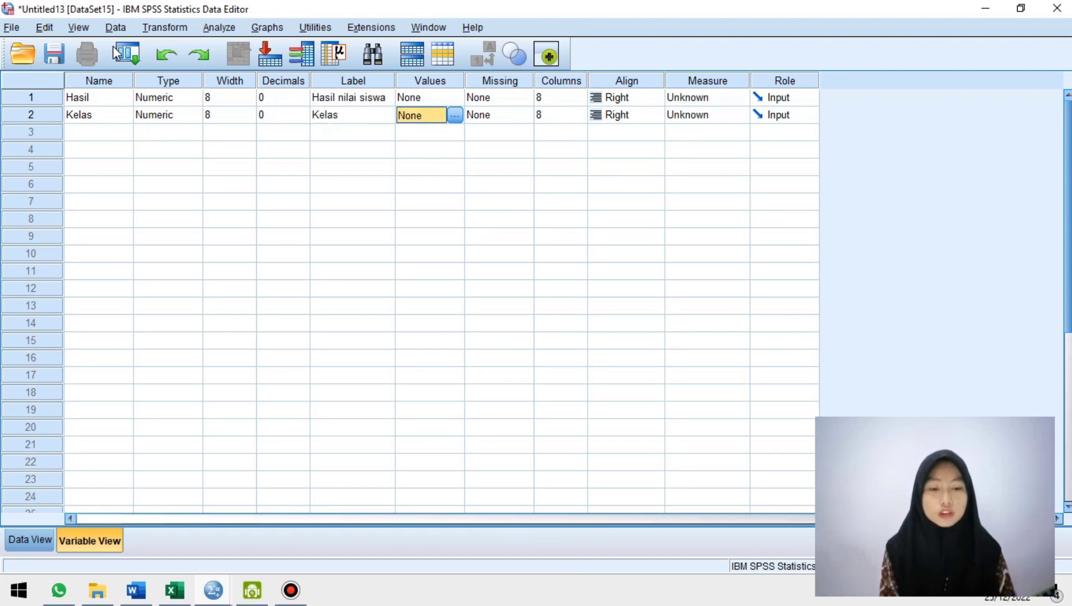
Step: Add a value label to the Kelas variable that defines 1 as "posttest eksperimen"
click(454, 115)
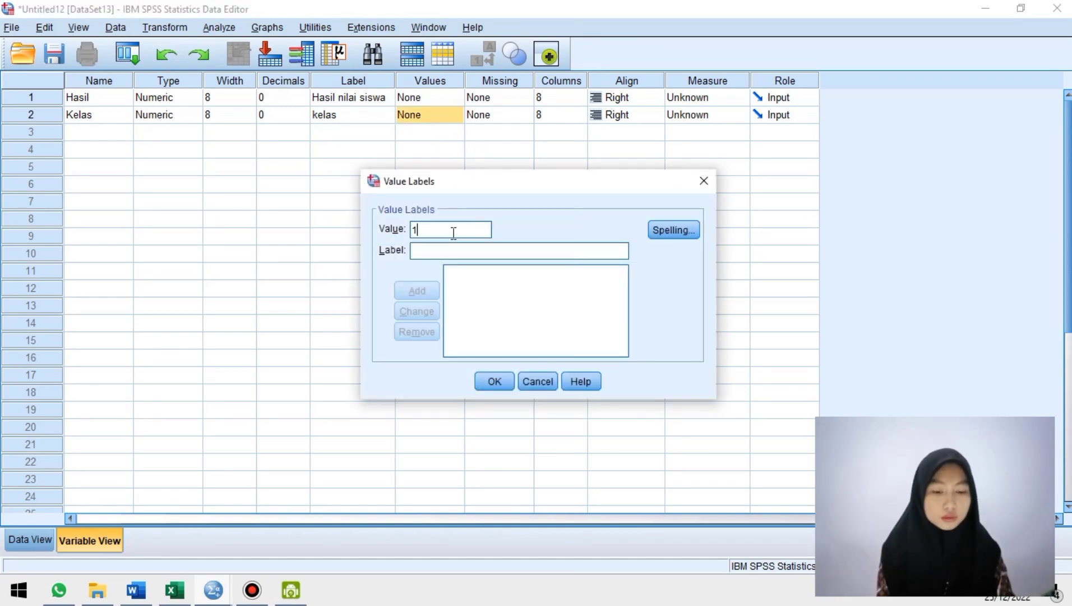
click(449, 249)
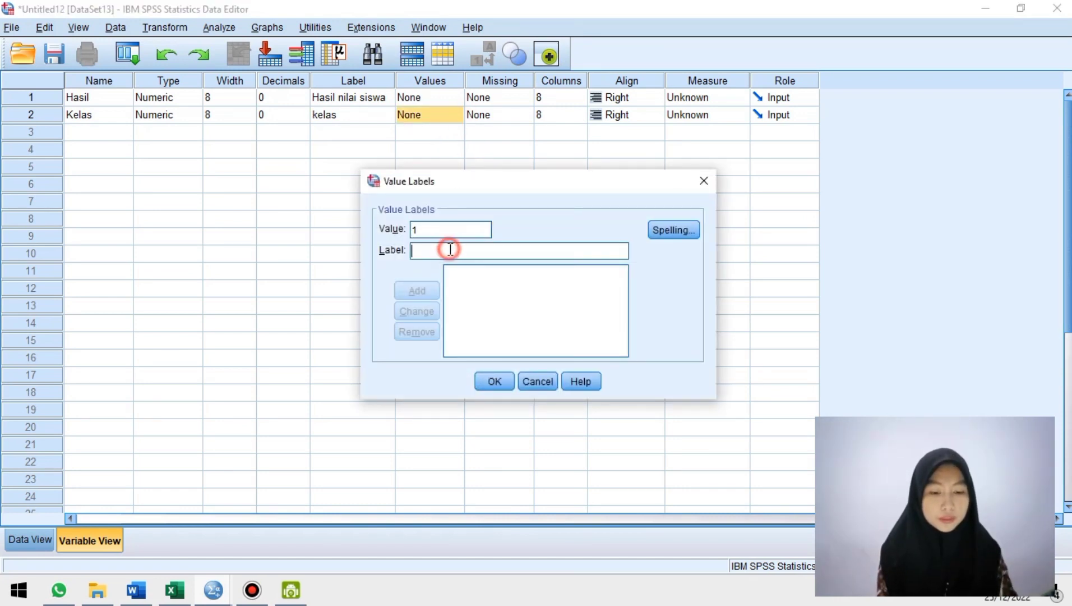
text(post)
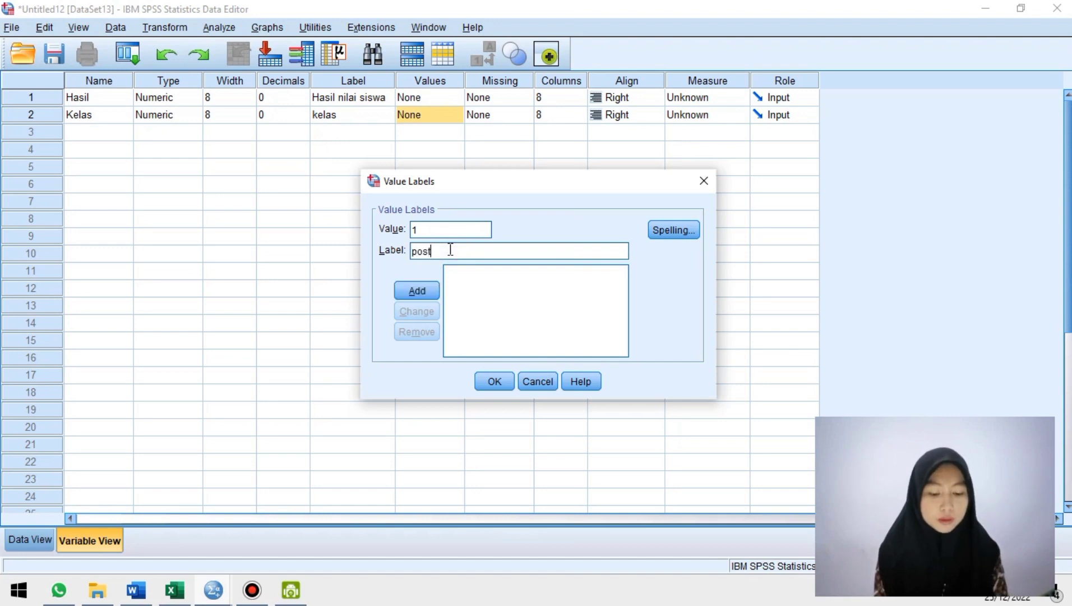
text(tes)
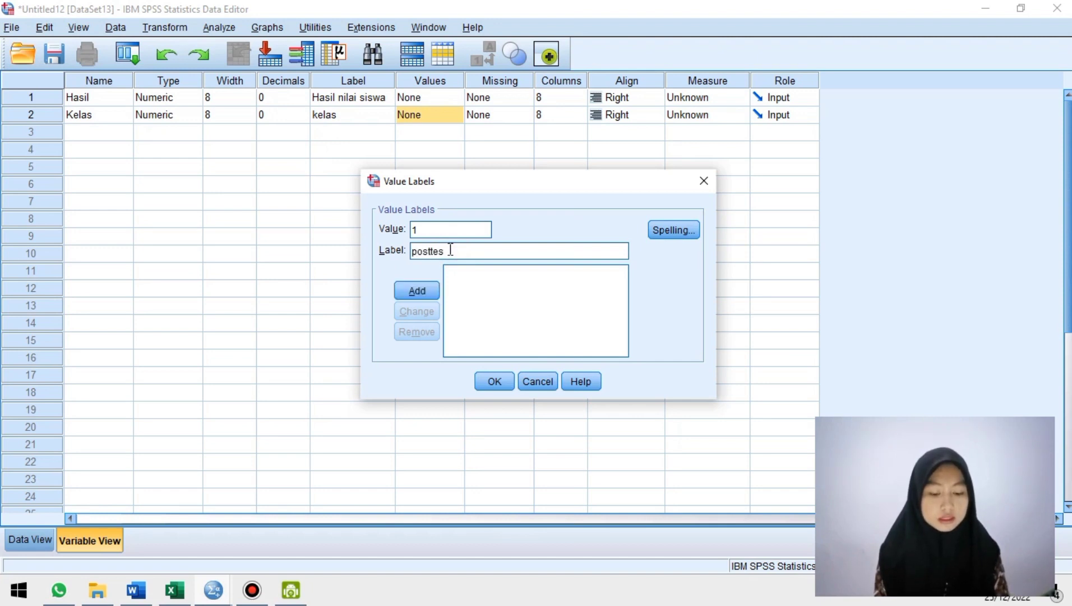
text(t ekper)
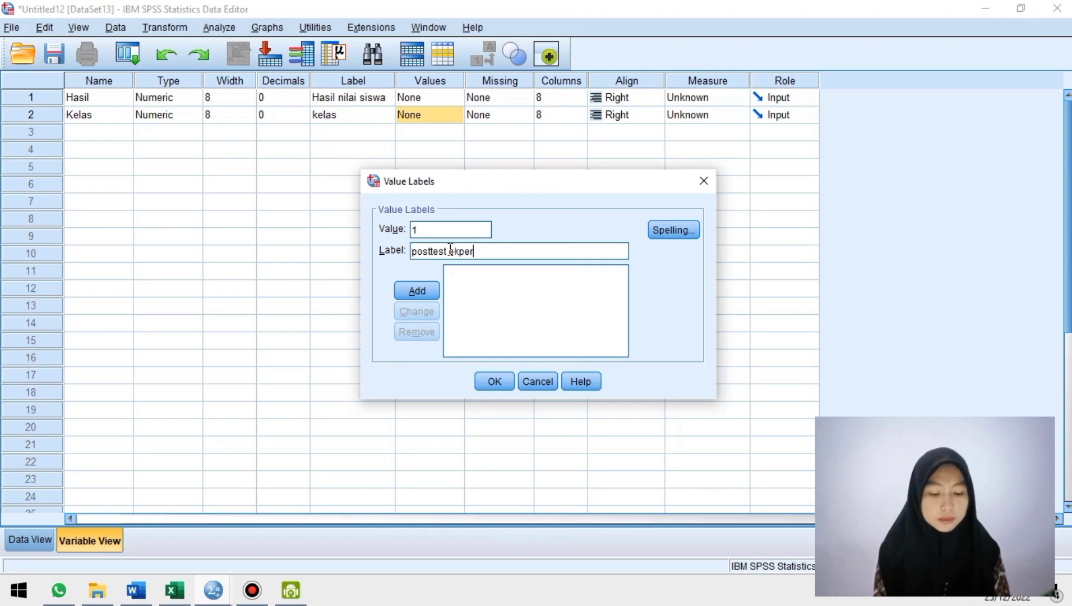
key(BackSpace)
key(BackSpace)
key(BackSpace)
text(sperimen)
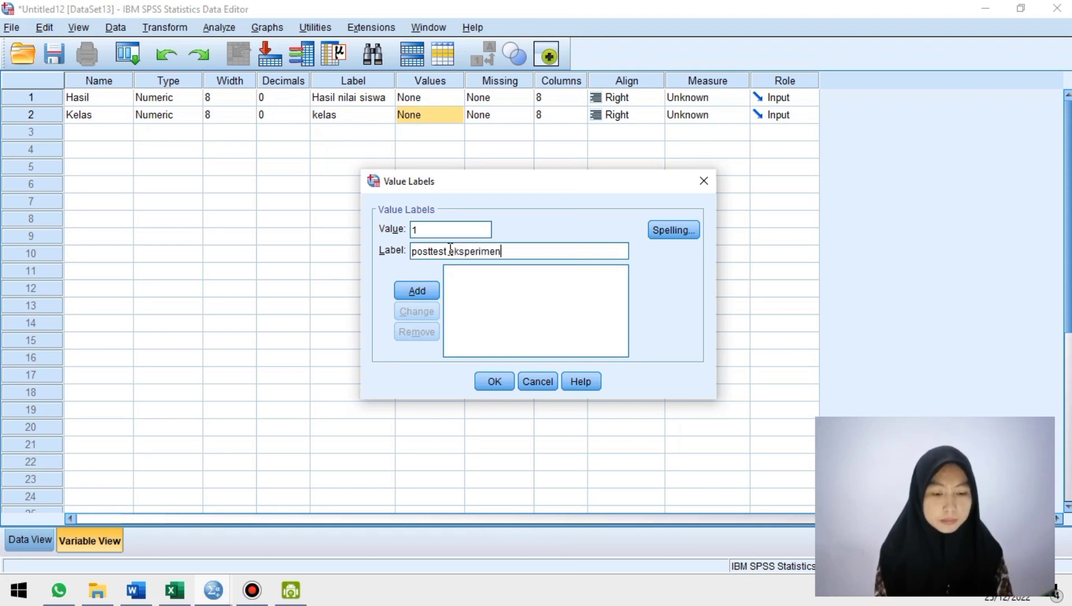
click(432, 291)
Step: Add the value label 2 = "posttest kontrol" for Kelas and apply the value labels
click(451, 231)
click(448, 251)
text(posttest kontron)
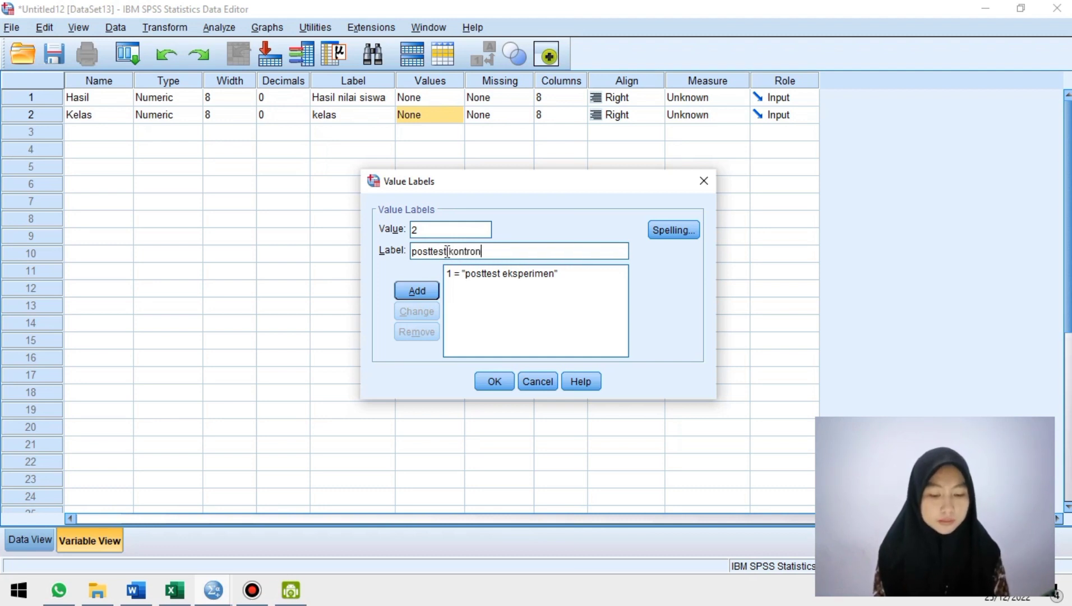
key(BackSpace)
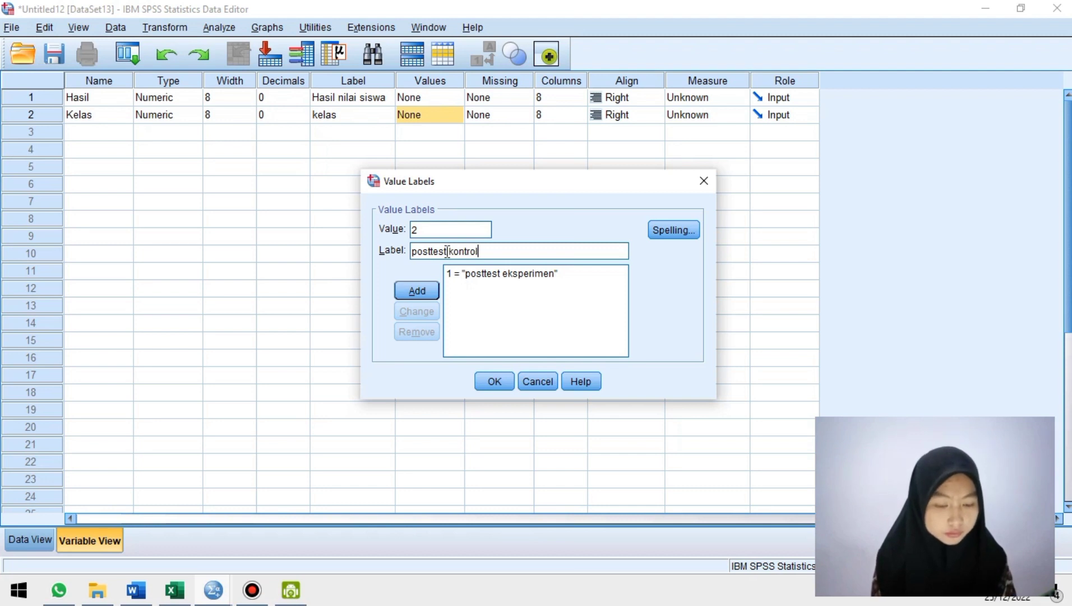
click(421, 292)
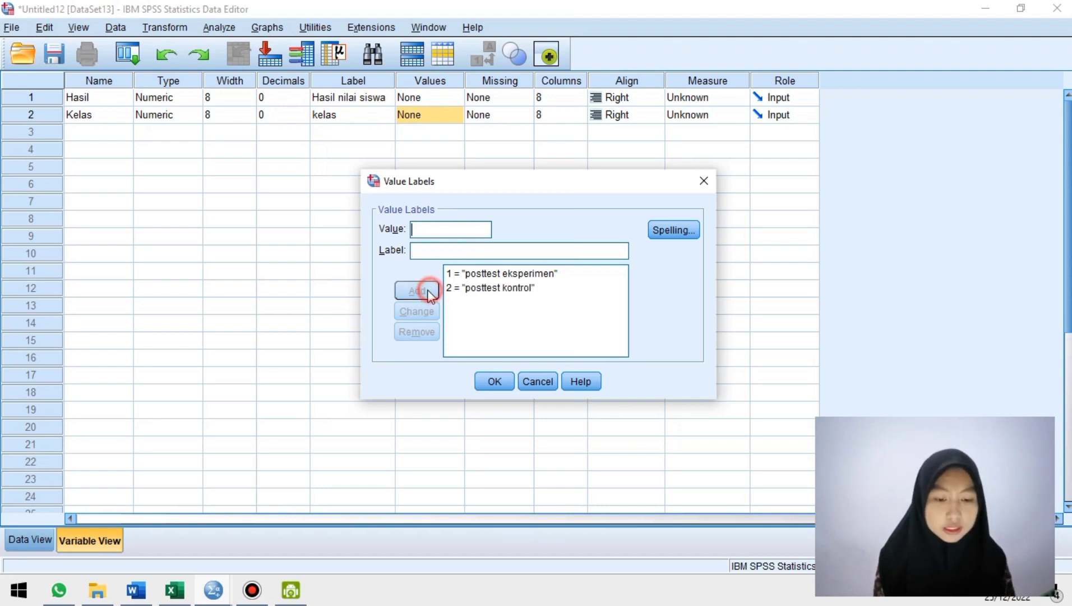
click(494, 382)
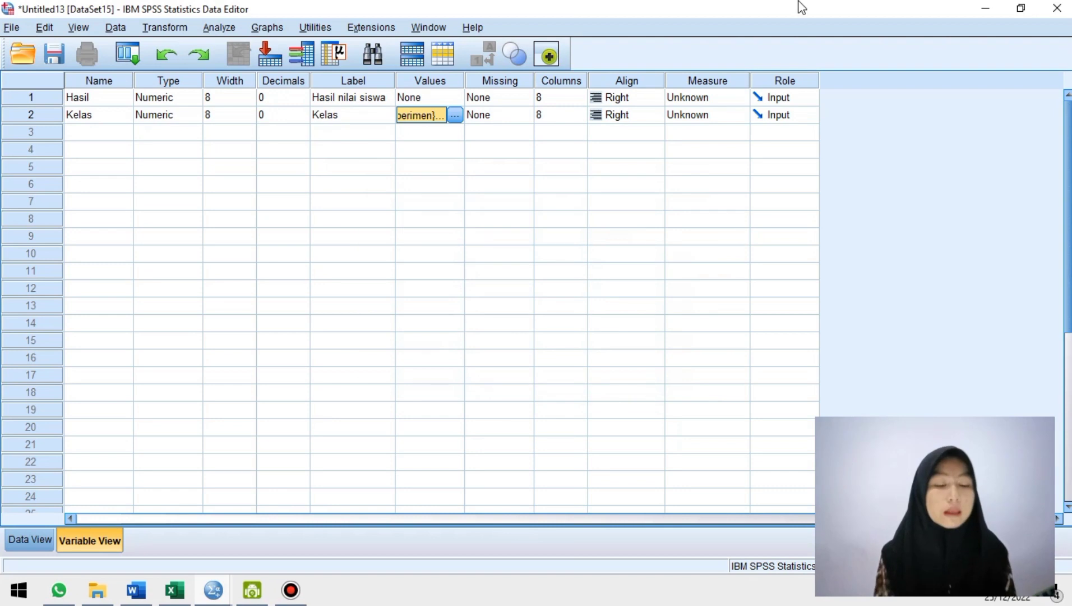
Step: Set the measurement level of both Hasil and Kelas to Scale
click(698, 98)
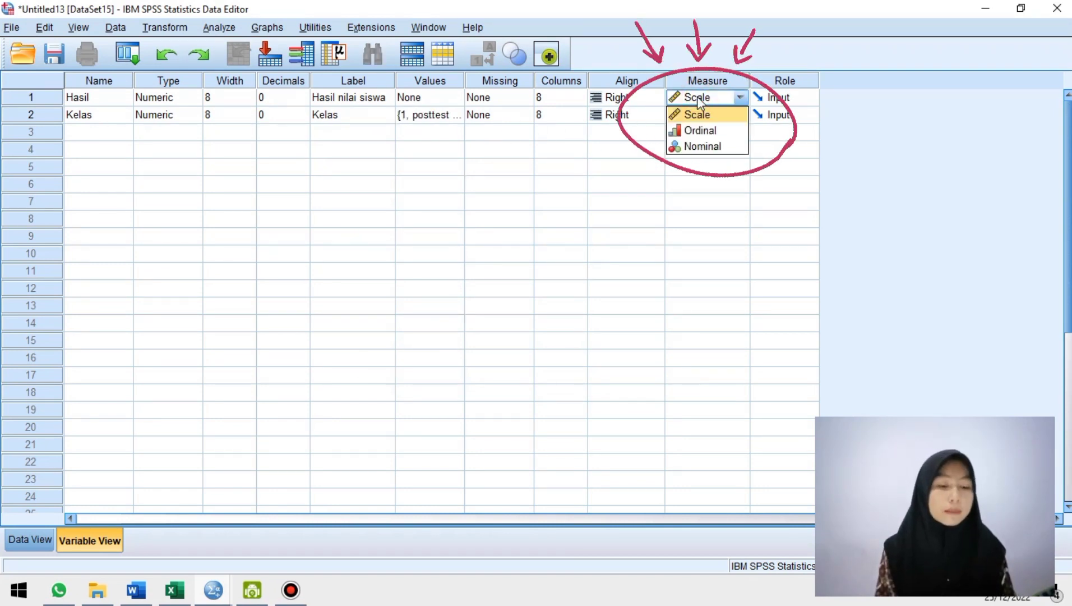
click(697, 115)
click(696, 117)
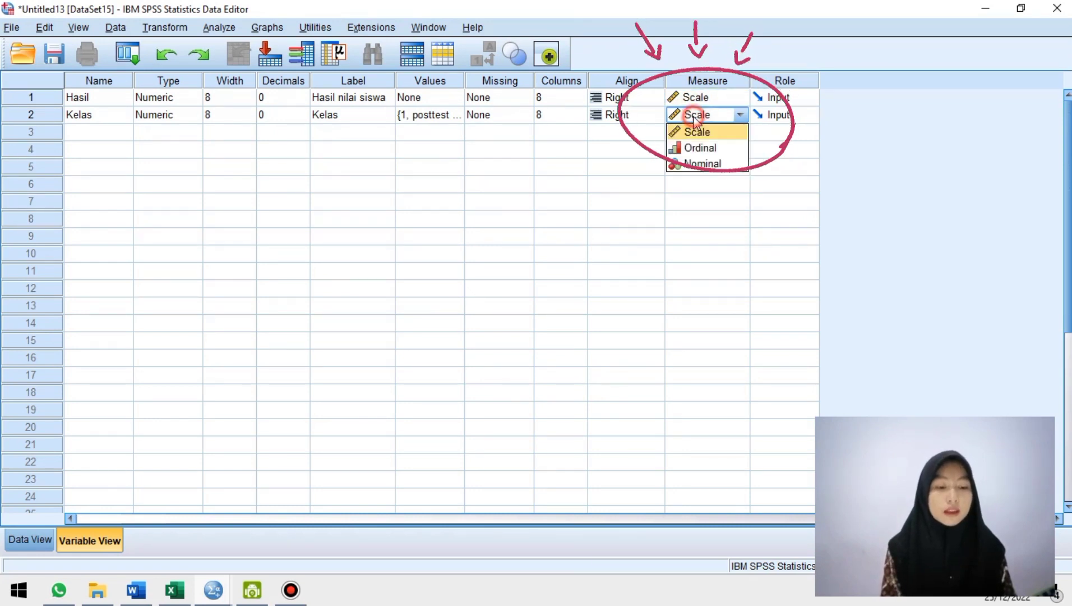
click(694, 134)
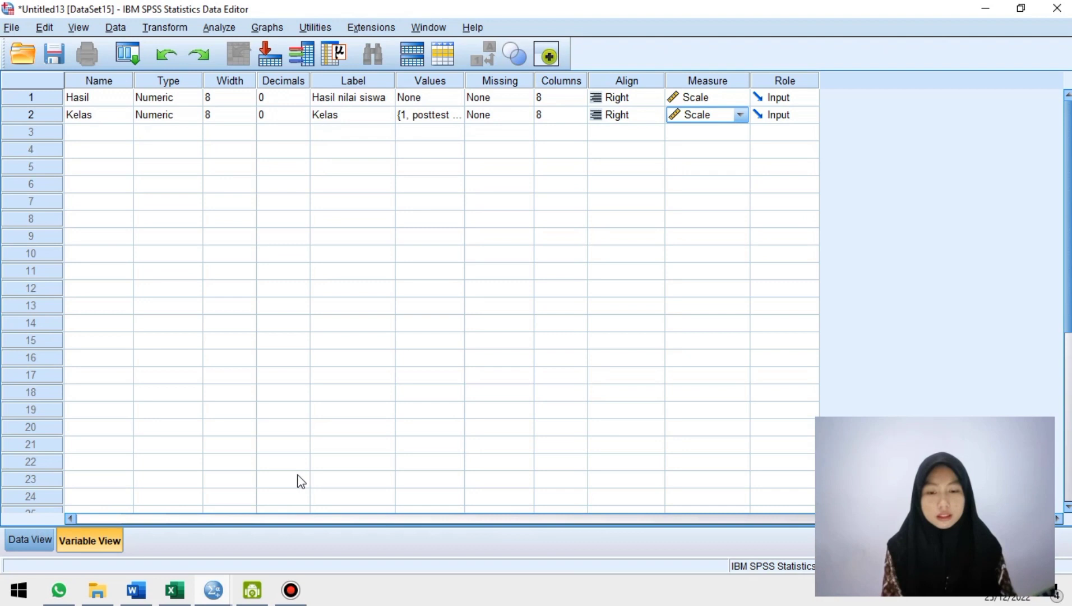
Step: Show the SPSS data grid, then switch to Excel and copy the experiment group's post-test scores and codes from L4:M28
click(45, 542)
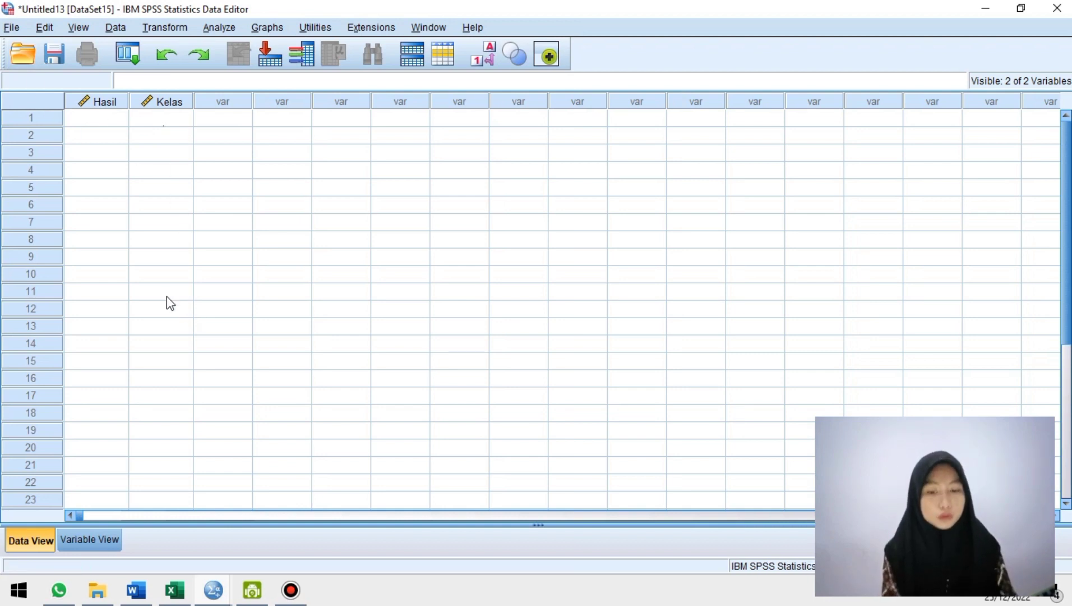
key(alt+Tab)
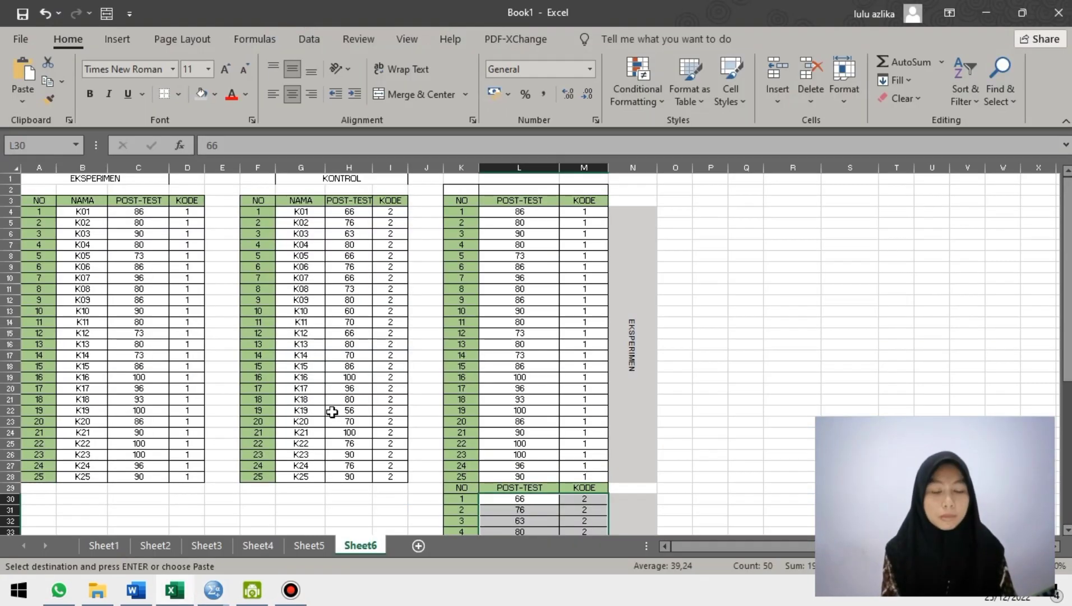
click(499, 212)
drag(511, 214, 572, 472)
key(ctrl+v)
key(ctrl+c)
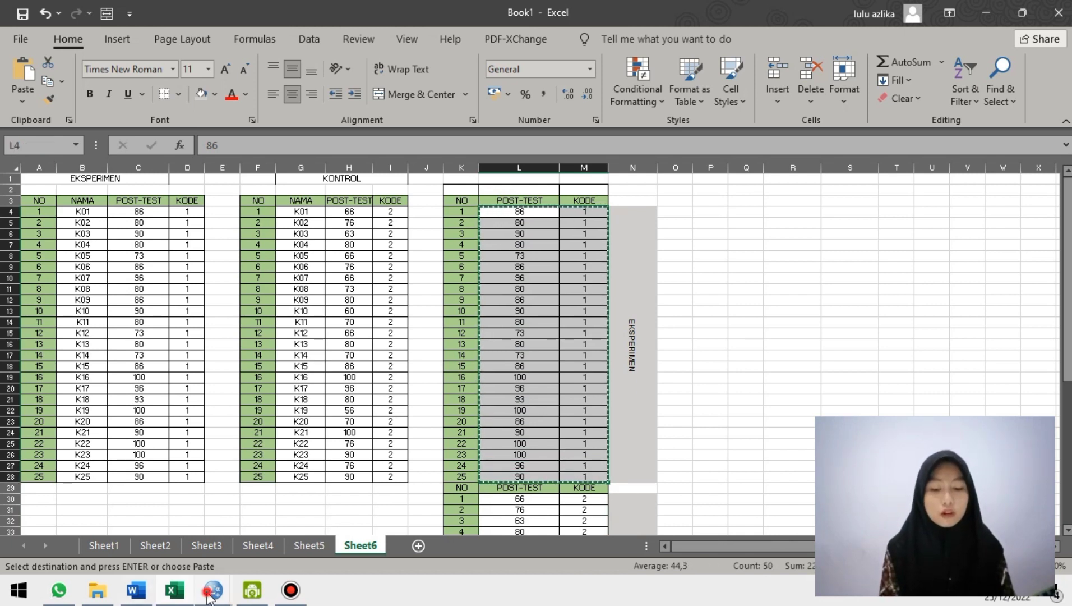
Step: Switch back to the SPSS dataset and paste the copied scores and codes into Hasil and Kelas from row 1
mouse_move(211, 592)
click(168, 540)
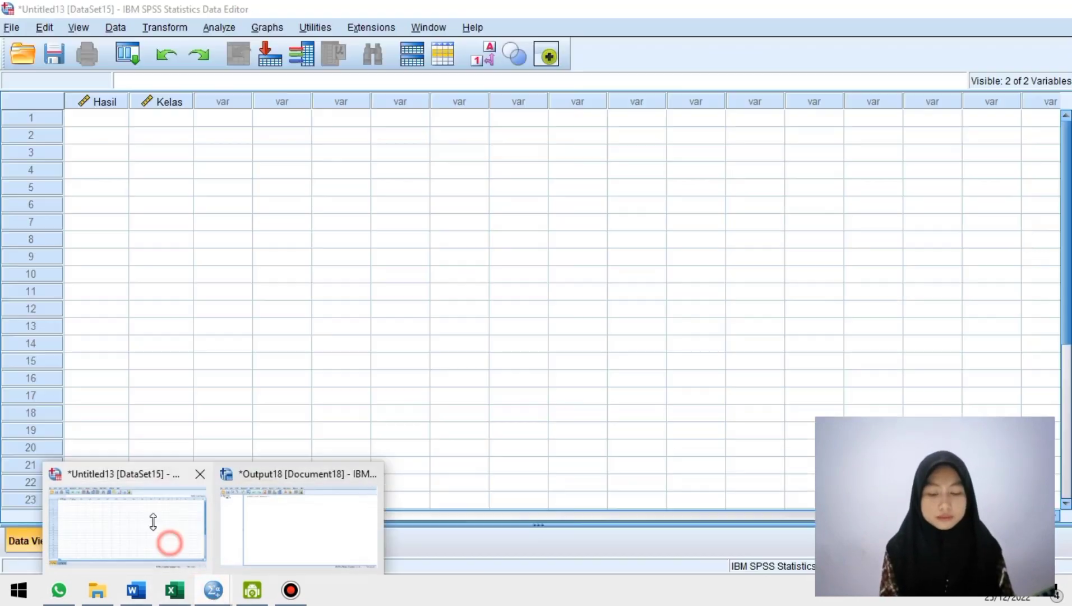
click(82, 120)
right_click(81, 119)
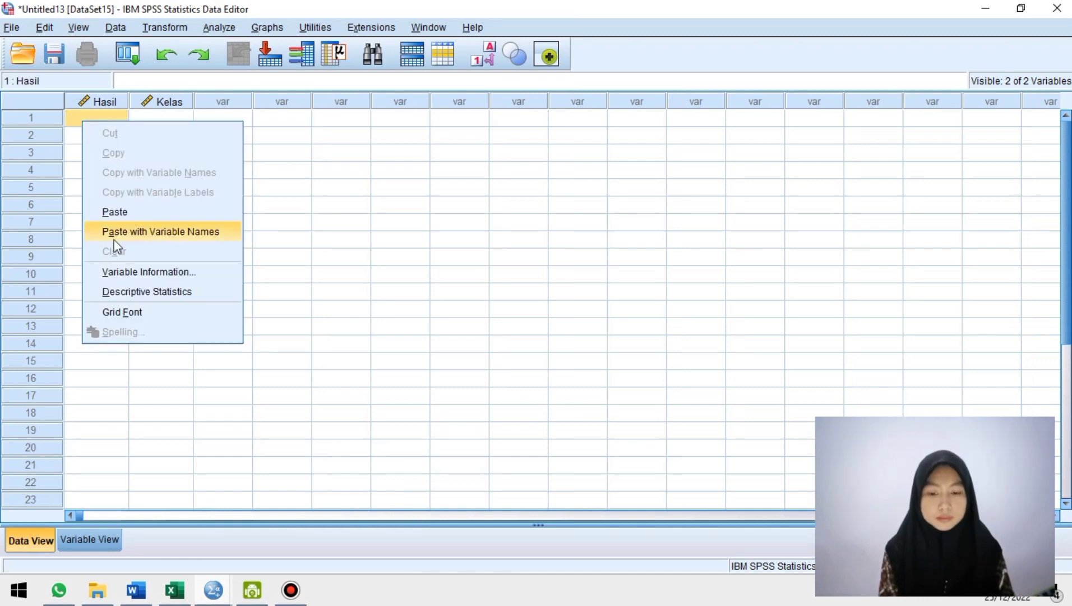
click(115, 211)
scroll(134, 255, down, 6)
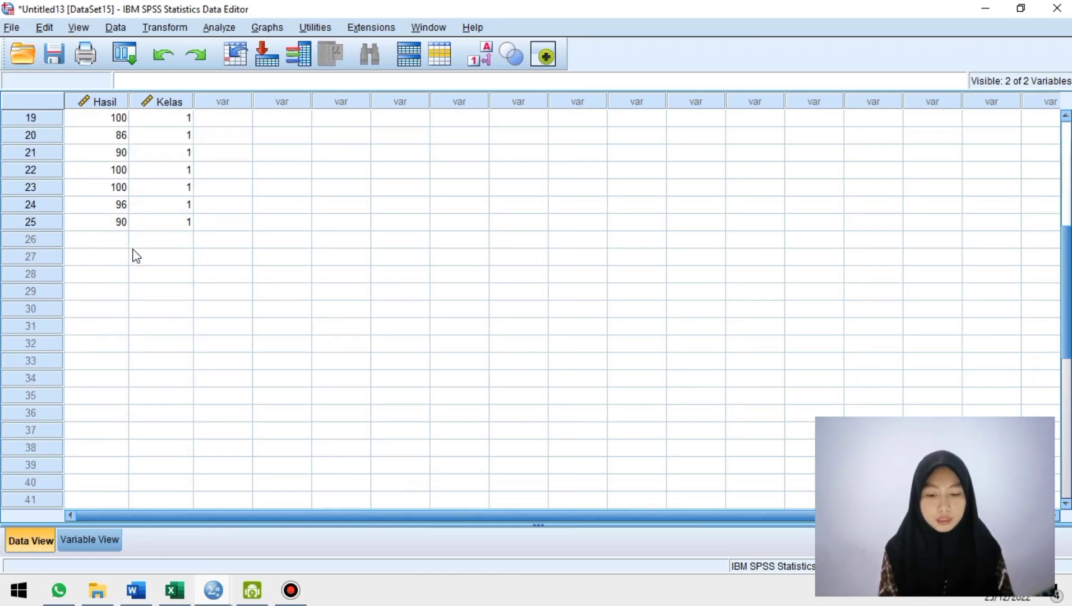
Step: Select row 26 of Hasil for the control data, then switch to Excel and copy the control group's scores and codes from L30:M54
click(109, 238)
click(143, 594)
click(141, 594)
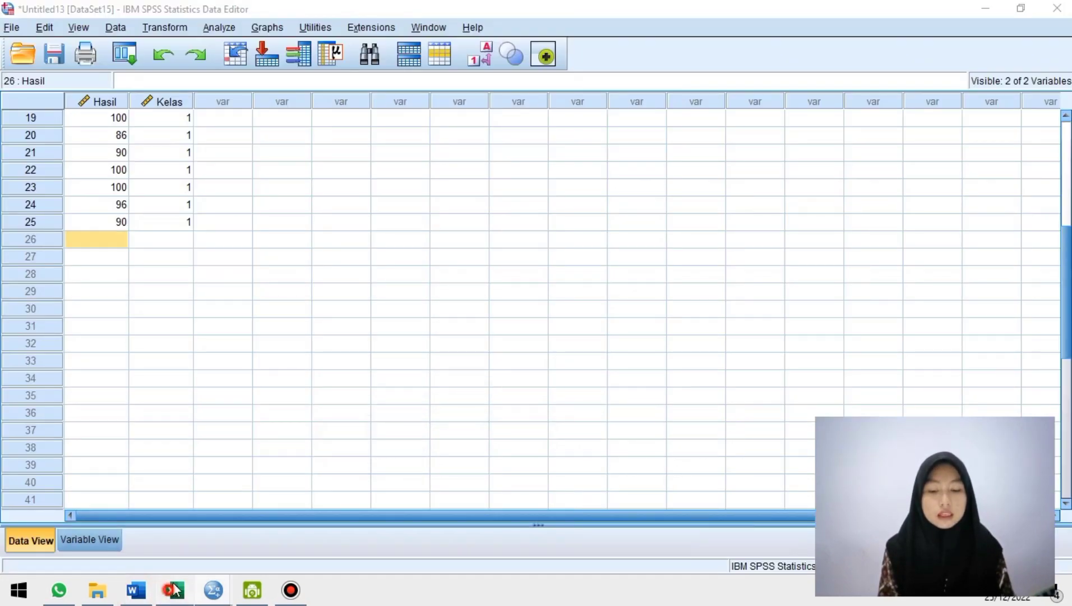
click(174, 589)
scroll(515, 270, down, 3)
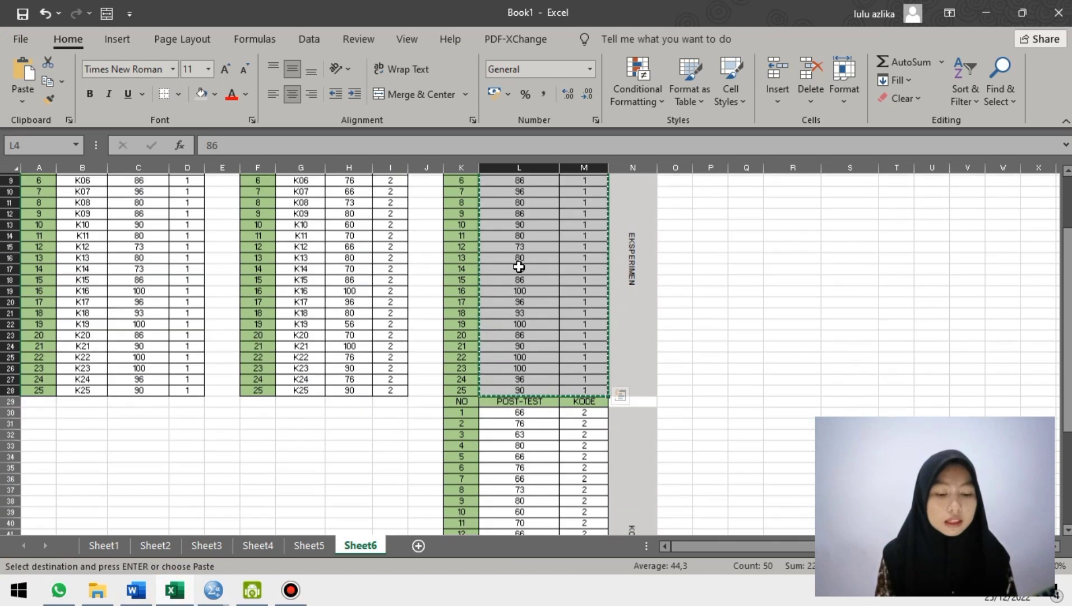
scroll(527, 356, up, 3)
scroll(529, 357, down, 2)
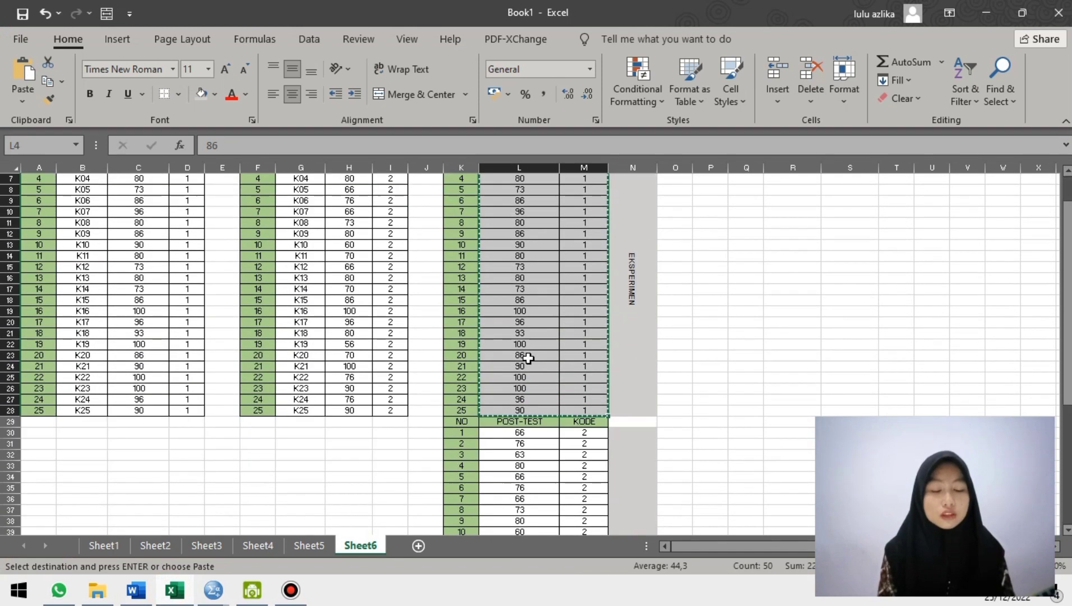
scroll(528, 358, down, 4)
drag(494, 302, 575, 509)
key(ctrl+c)
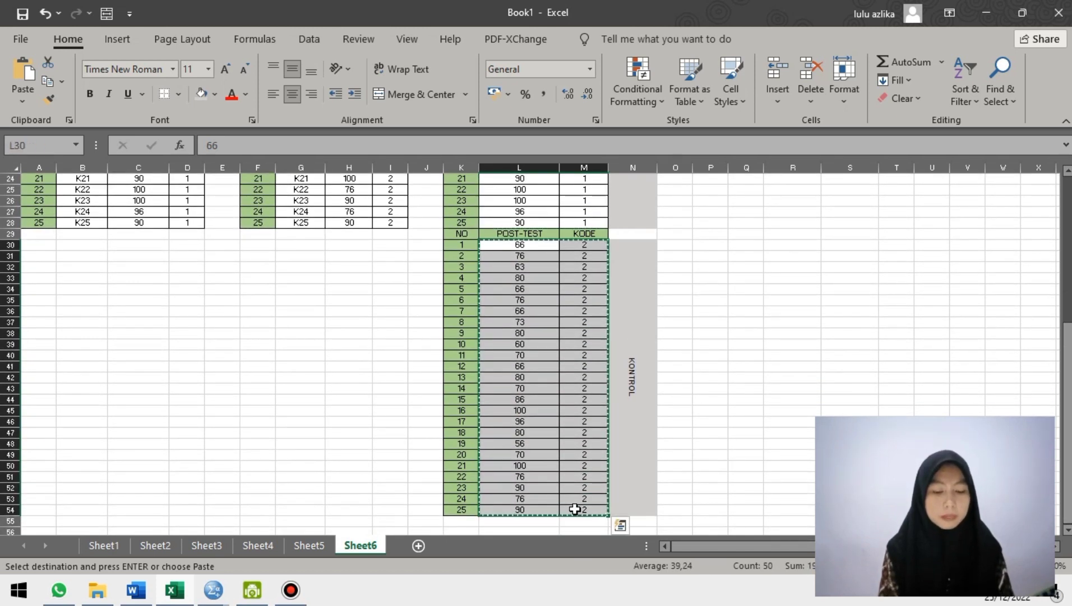
Step: Switch back to the SPSS dataset, paste the control scores and codes into Hasil and Kelas from row 26, and check the rows
click(213, 590)
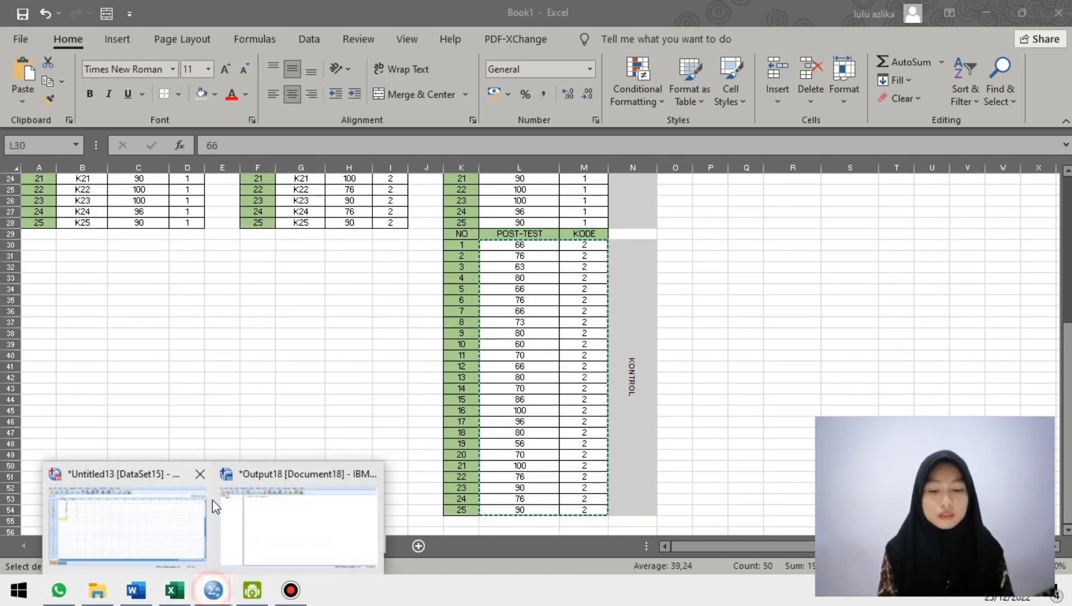
click(149, 517)
right_click(113, 240)
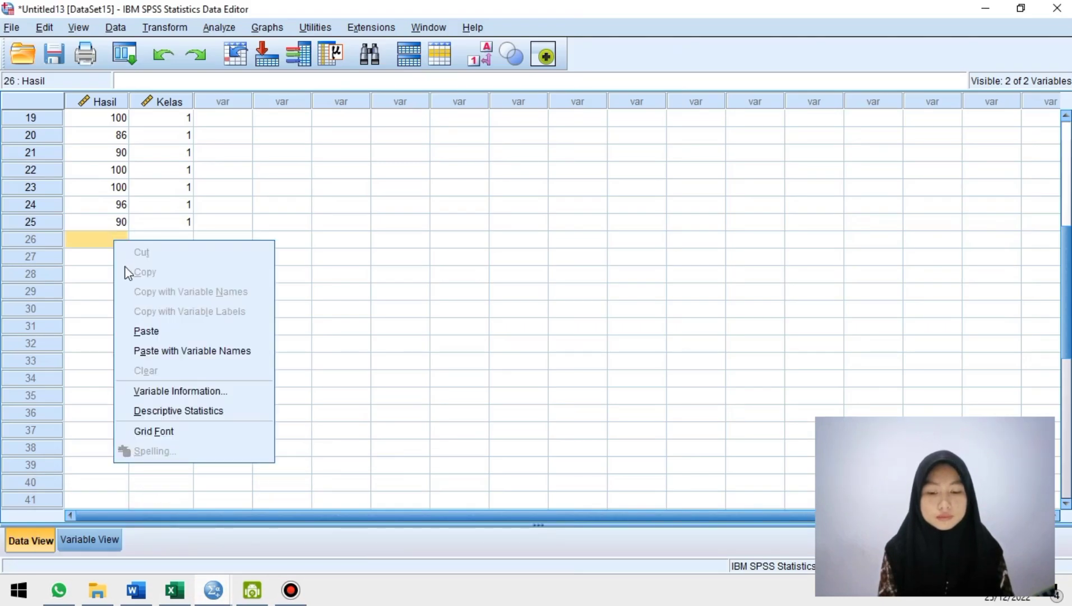
click(135, 329)
scroll(217, 278, up, 3)
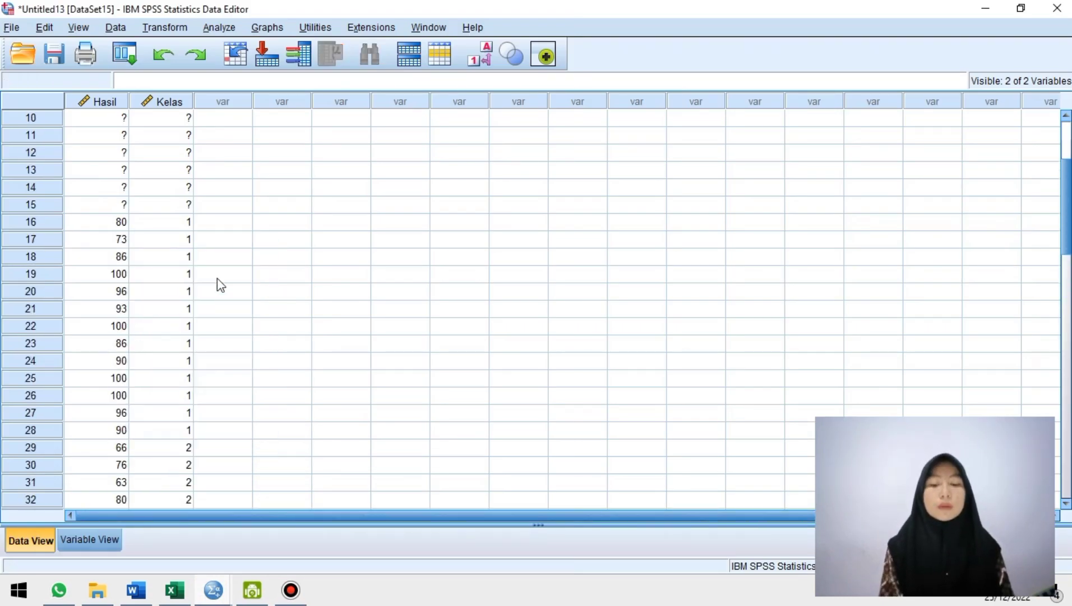
scroll(217, 278, up, 3)
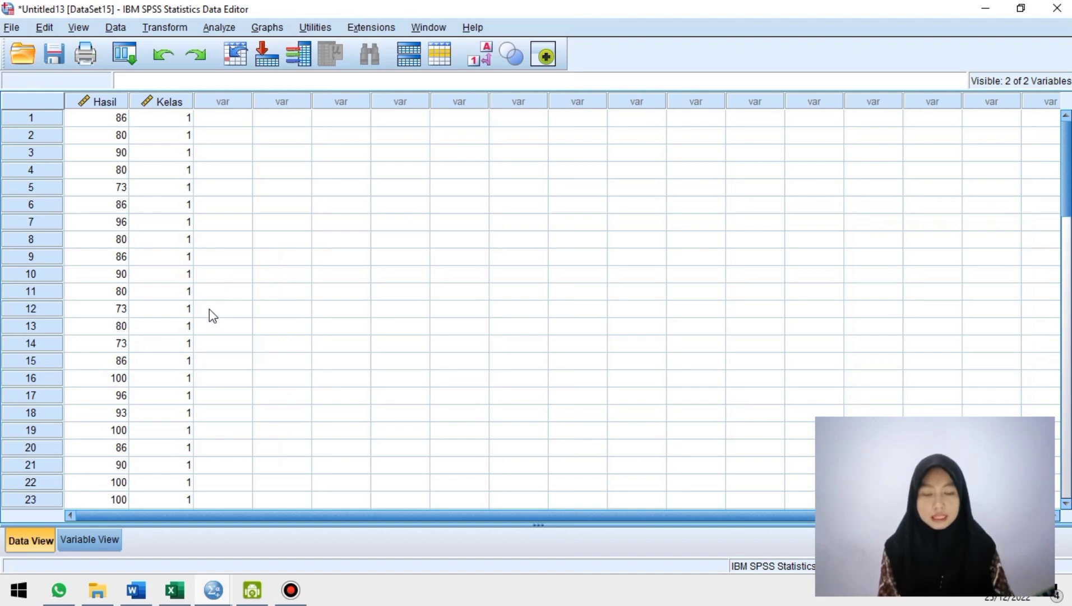
scroll(208, 314, down, 14)
scroll(203, 320, up, 13)
scroll(190, 334, up, 1)
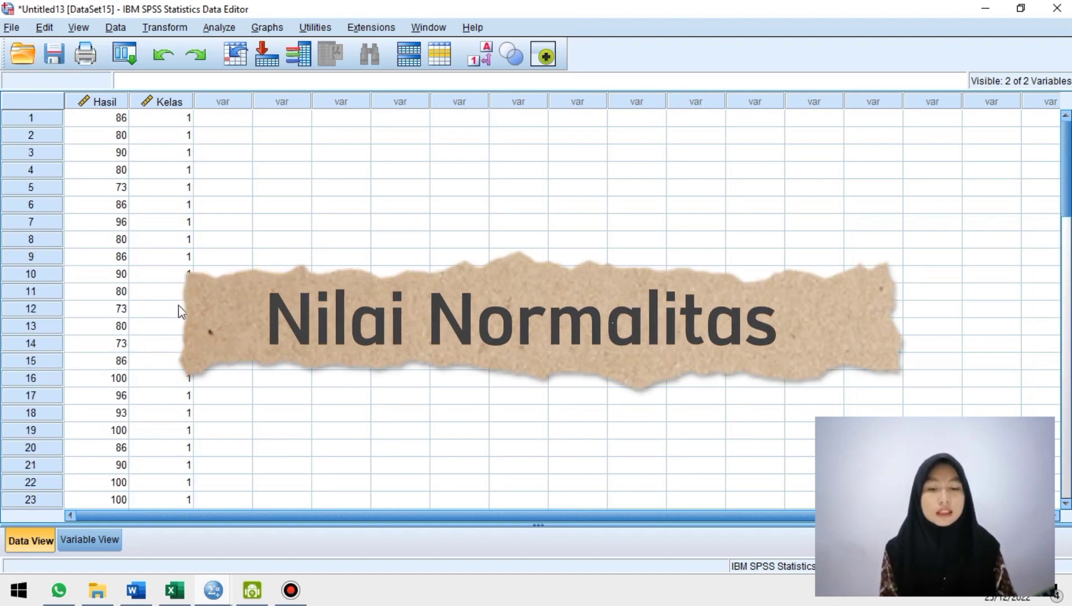
Step: Start the Explore analysis with Hasil nilai siswa as the dependent variable and Kelas as the factor
click(219, 27)
mouse_move(294, 67)
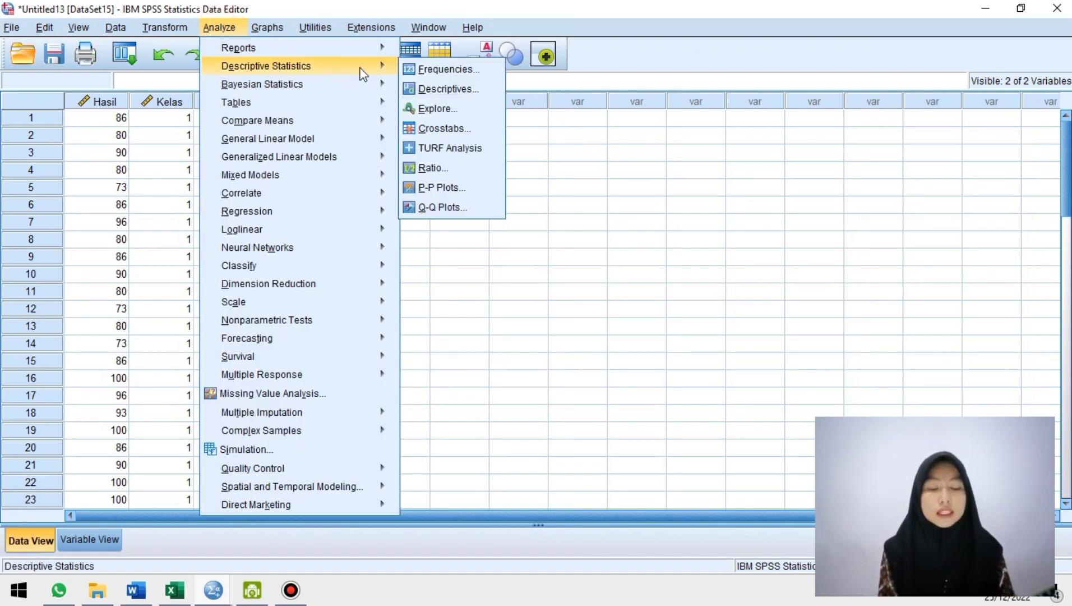
click(431, 109)
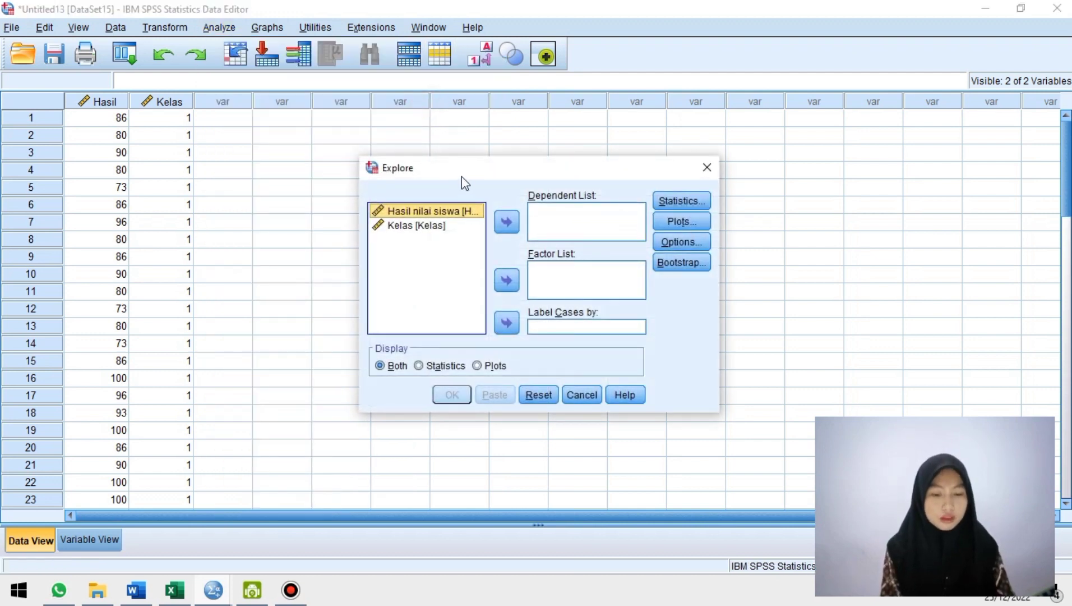
click(514, 227)
click(432, 216)
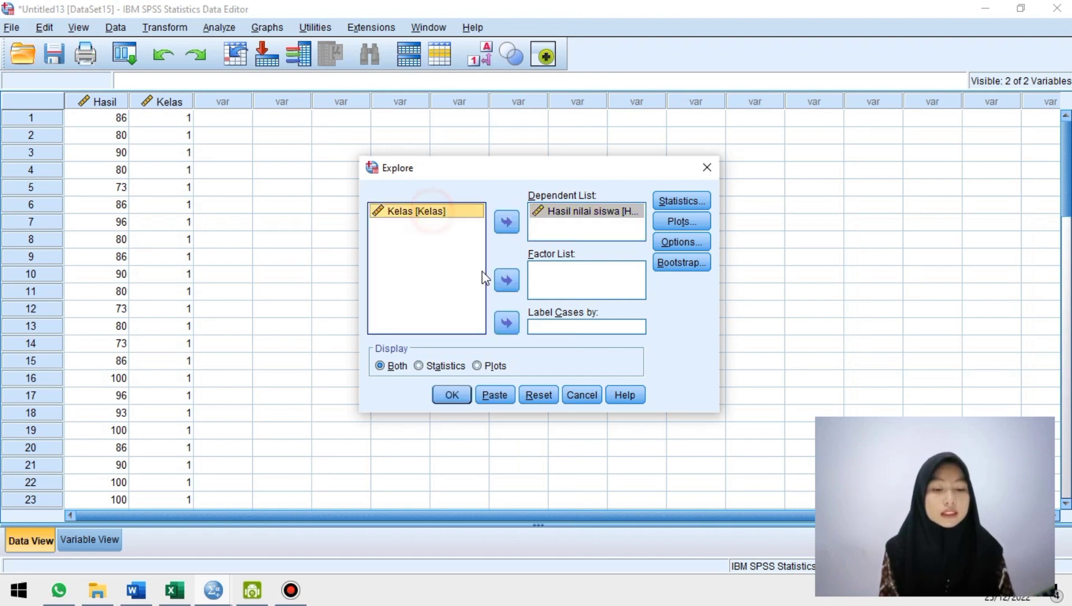
click(506, 280)
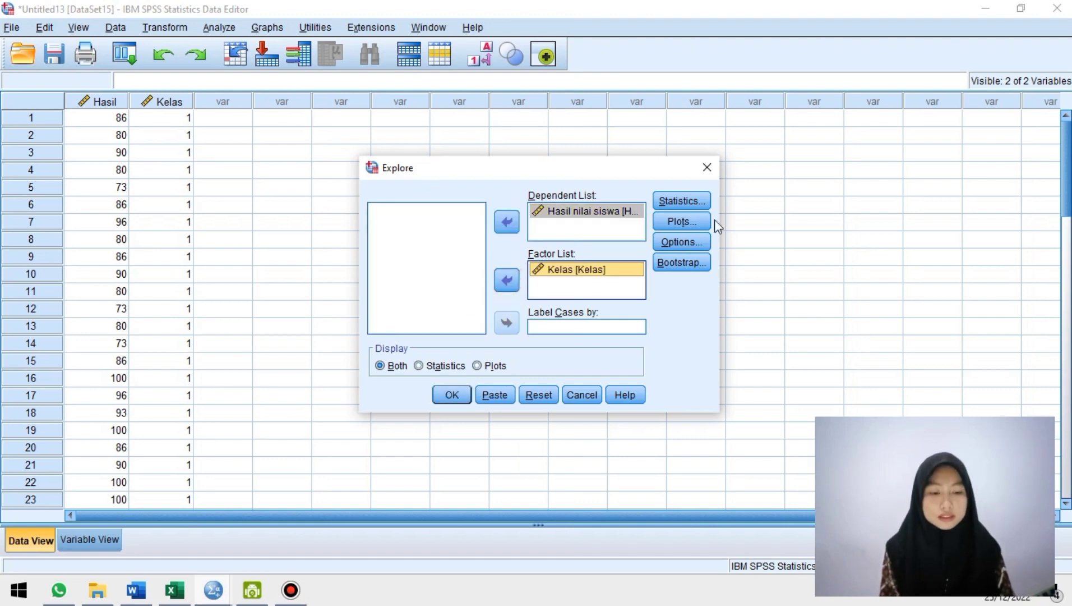
Step: Enable normality plots with tests in the Explore plots settings and run the analysis
click(681, 226)
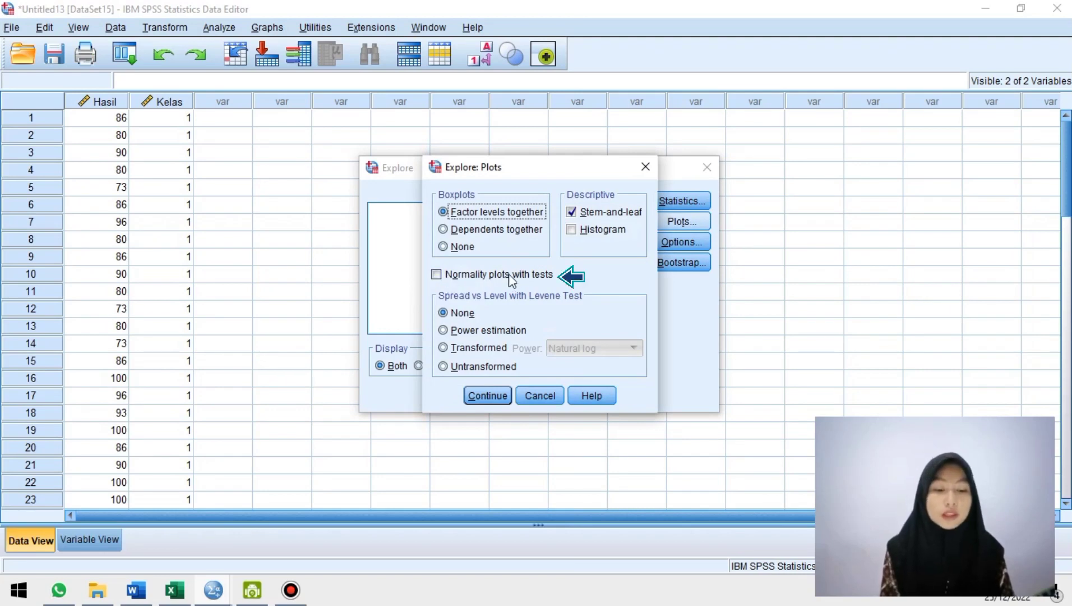
click(436, 274)
click(488, 396)
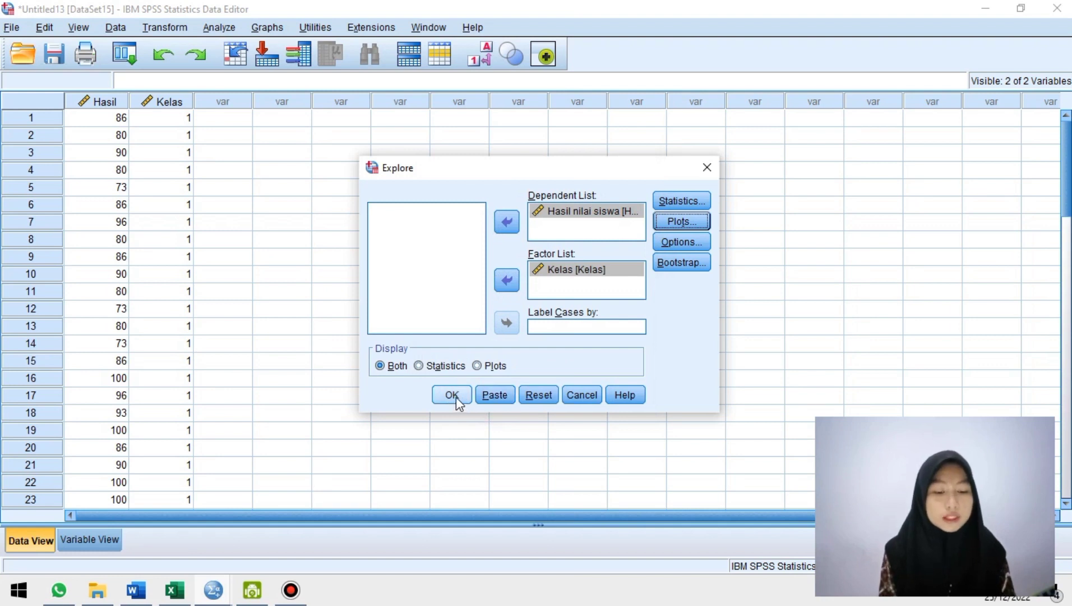
click(452, 395)
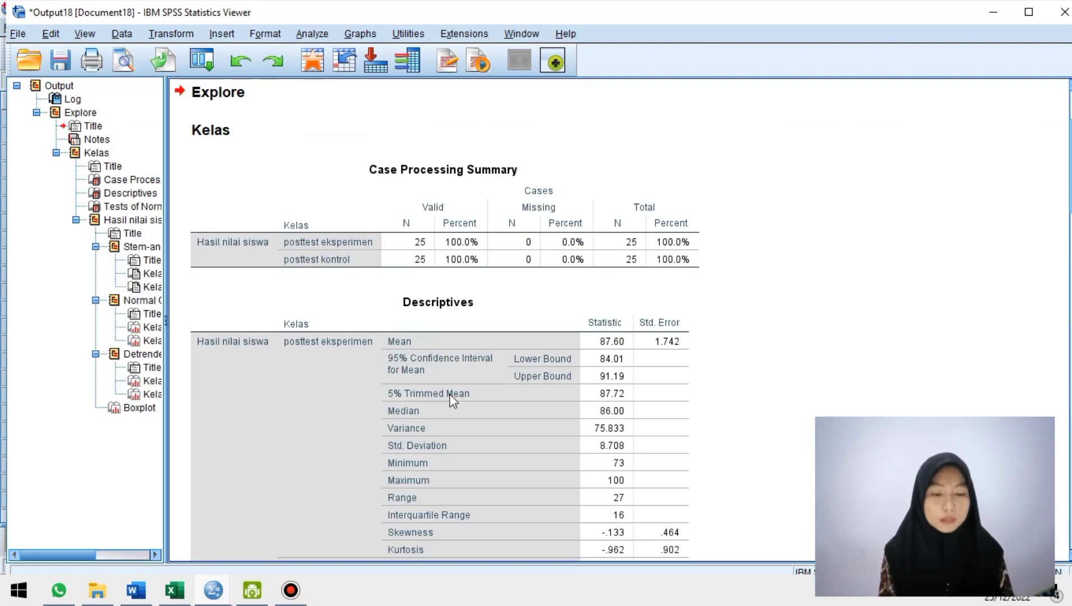
Step: Show the Tests of Normality table and place the SPSS output side by side with the Word guide
scroll(450, 393, down, 8)
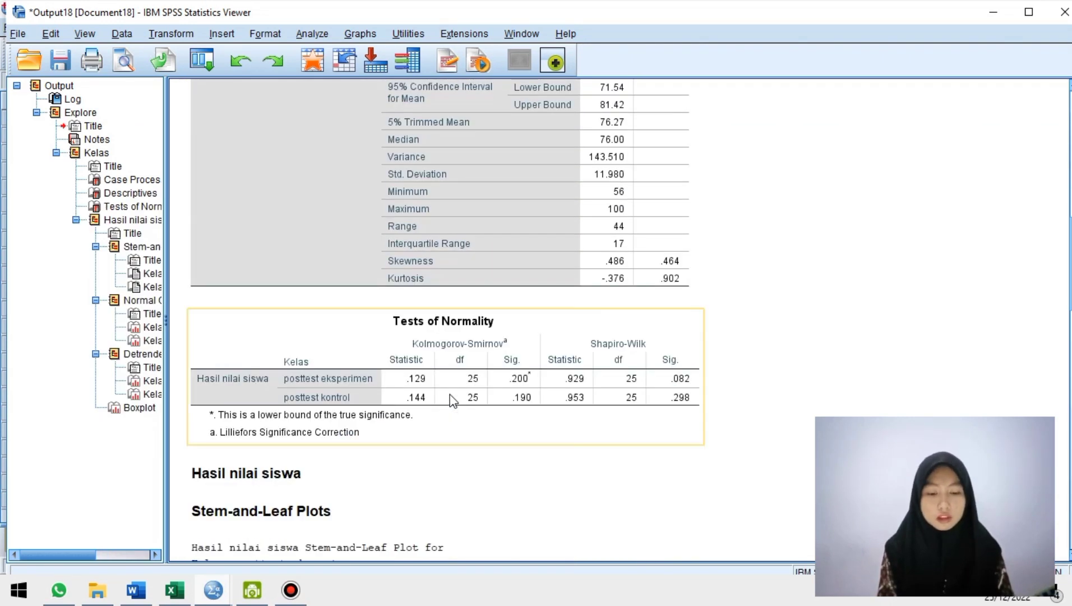
scroll(452, 399, down, 2)
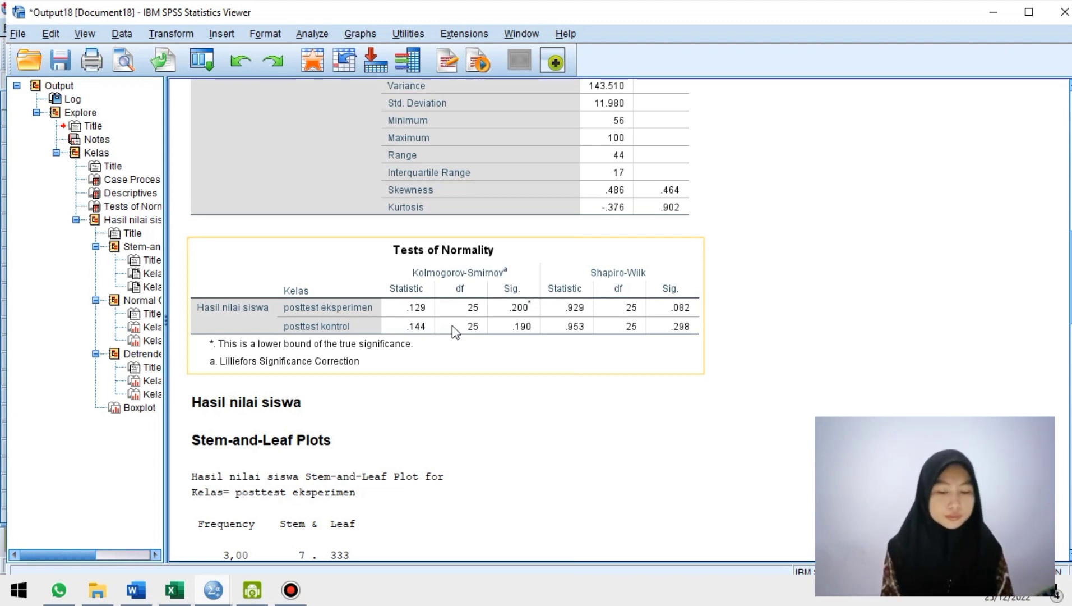
key(super+Left)
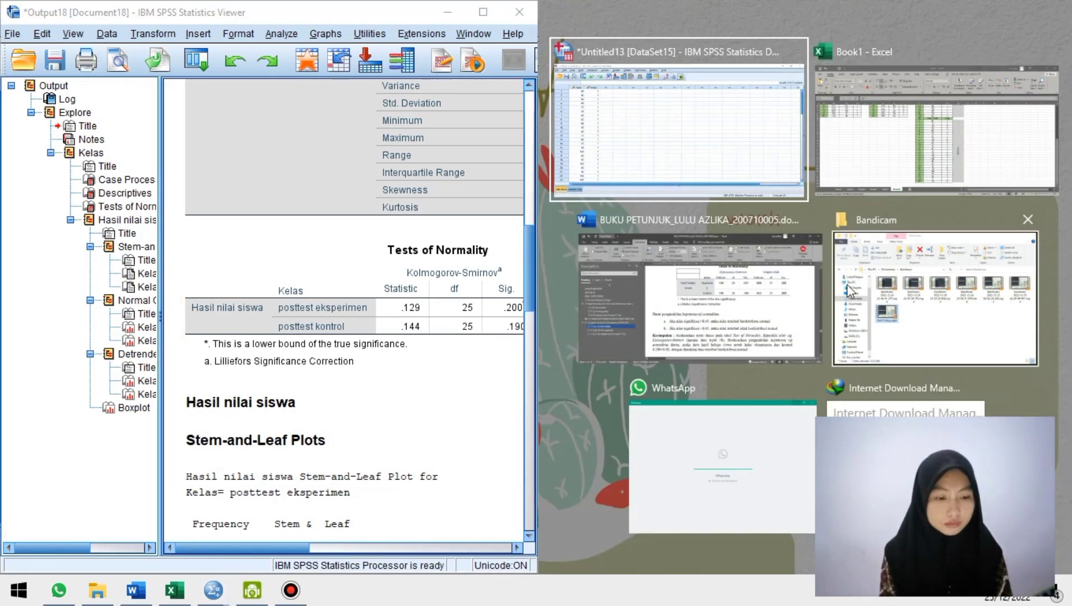
click(742, 338)
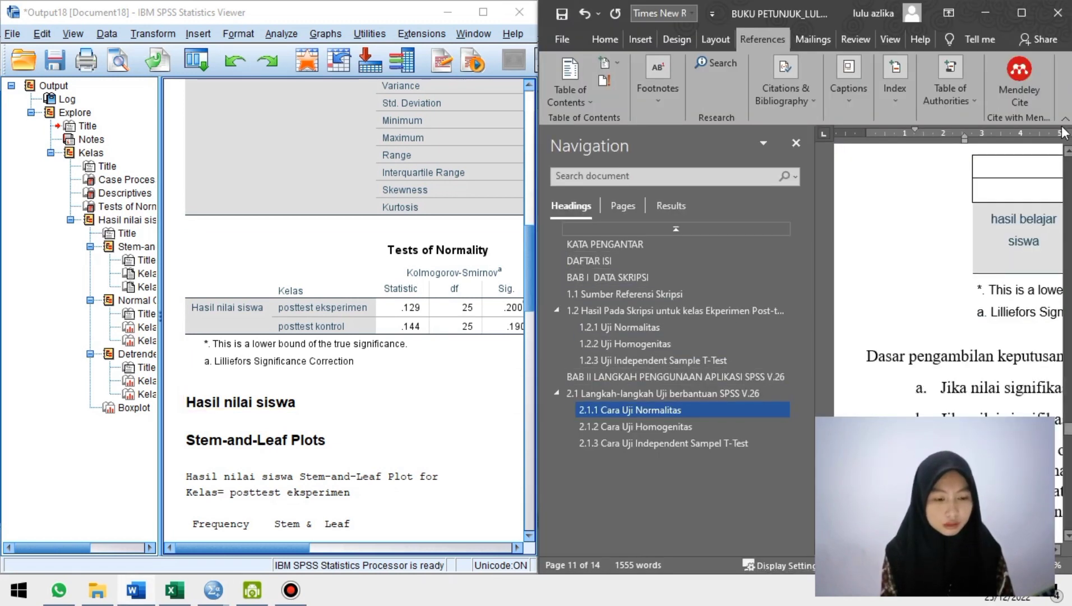
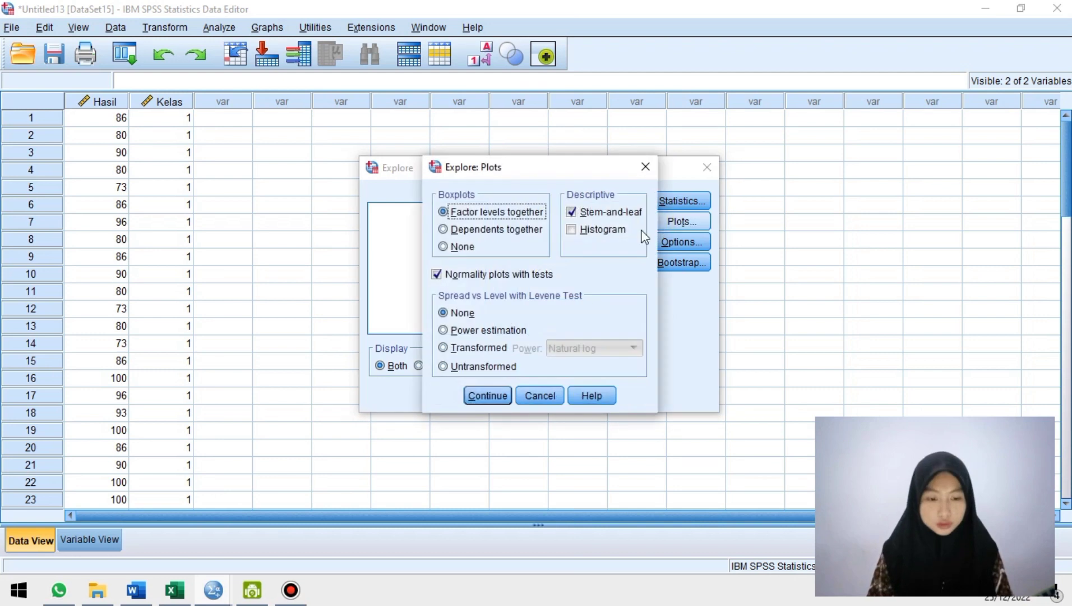
Step: Turn off normality plots with tests, set the Levene test to Power estimation, and run Explore
click(478, 274)
click(478, 275)
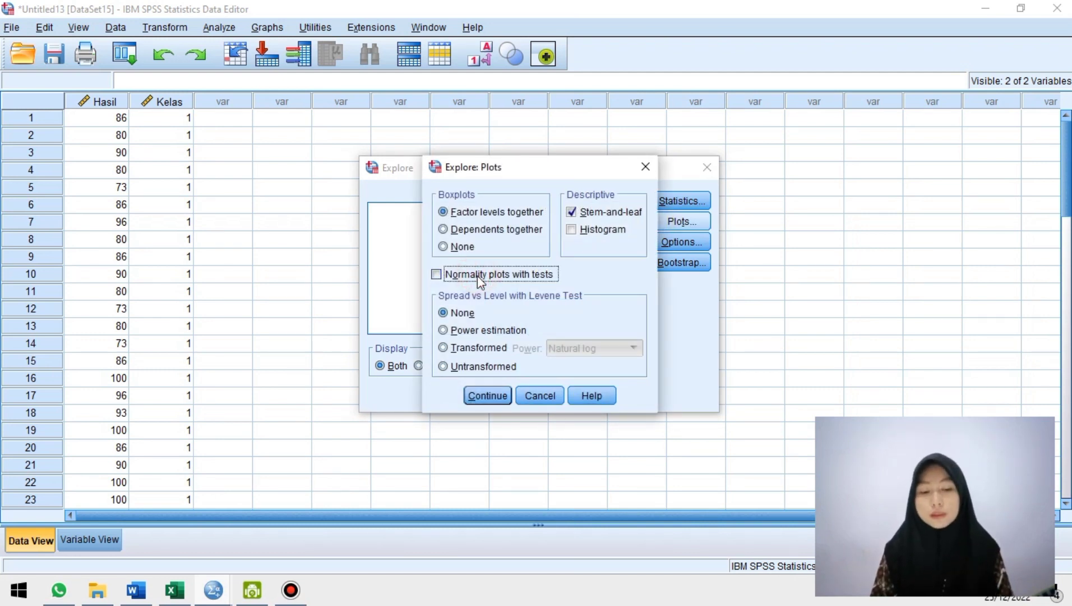
click(450, 332)
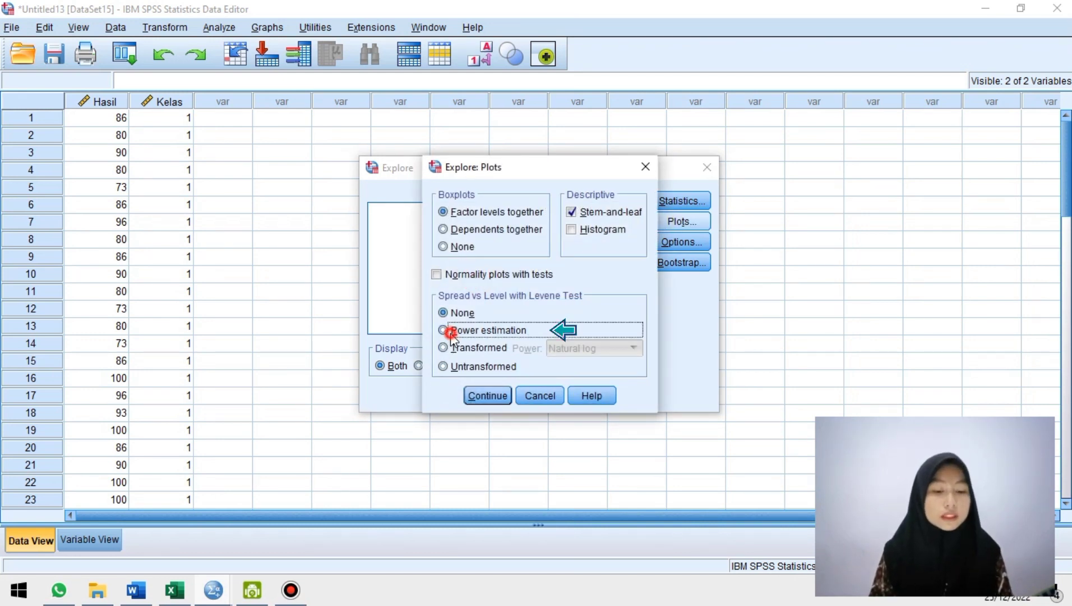
click(470, 396)
click(459, 396)
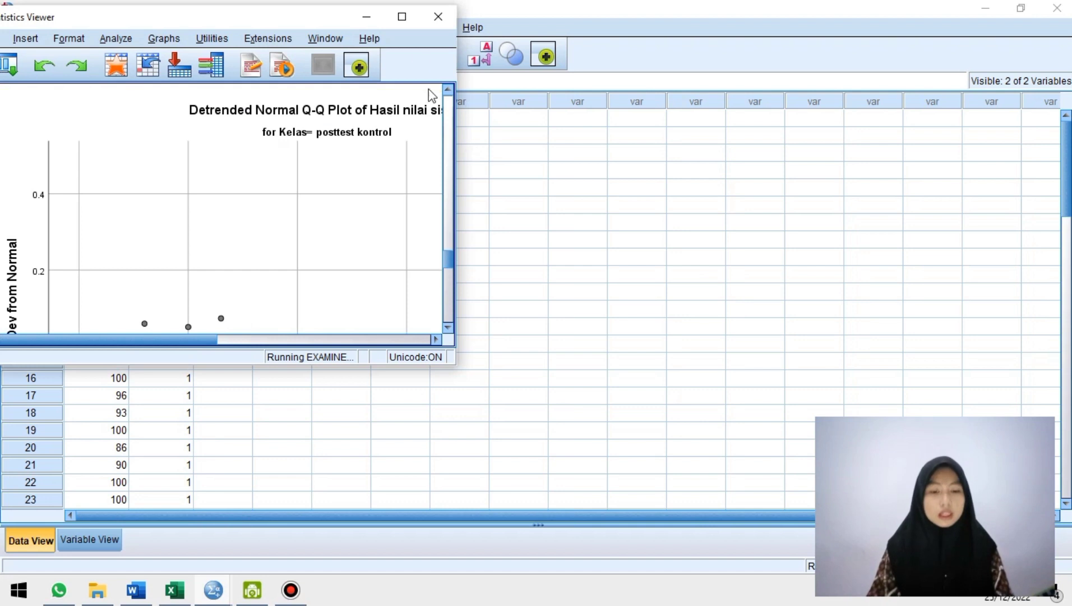
Step: Bring the complete Test of Homogeneity of Variance table into view in the output and select it
scroll(300, 237, down, 8)
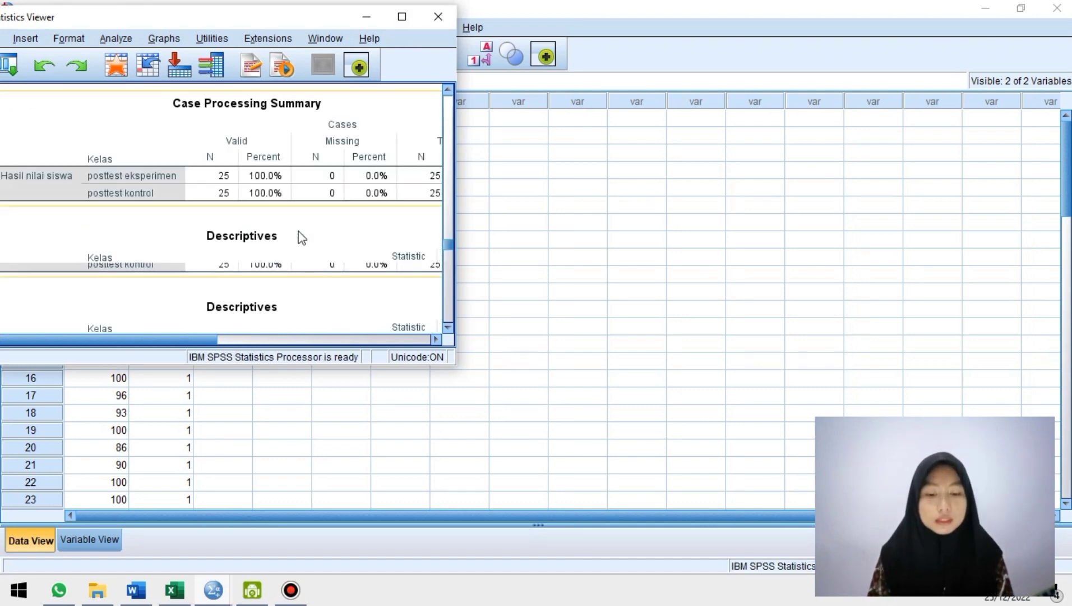
scroll(301, 237, down, 6)
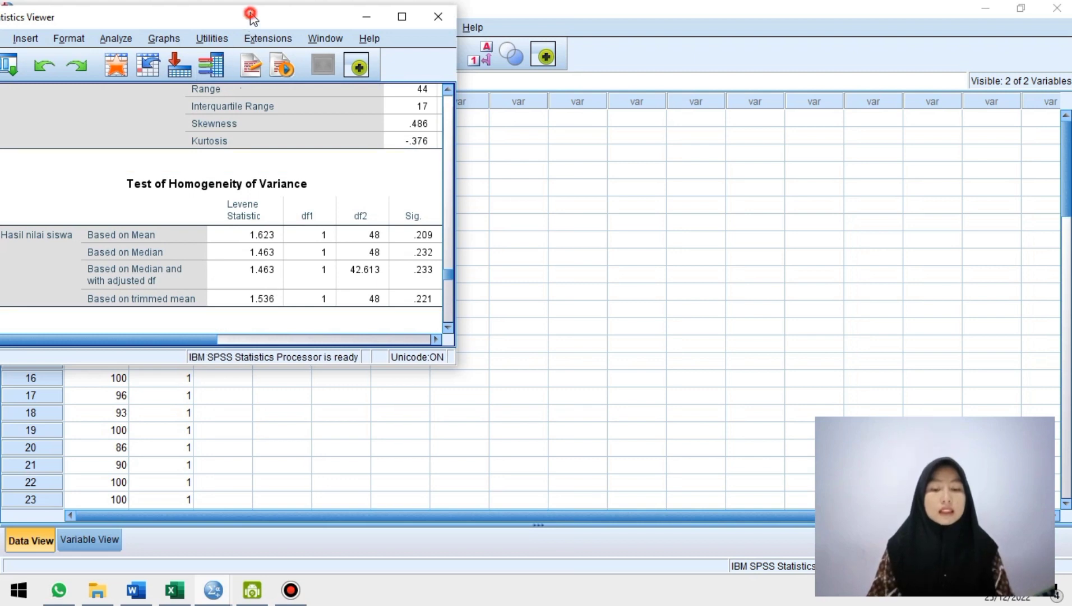
drag(249, 16, 312, 19)
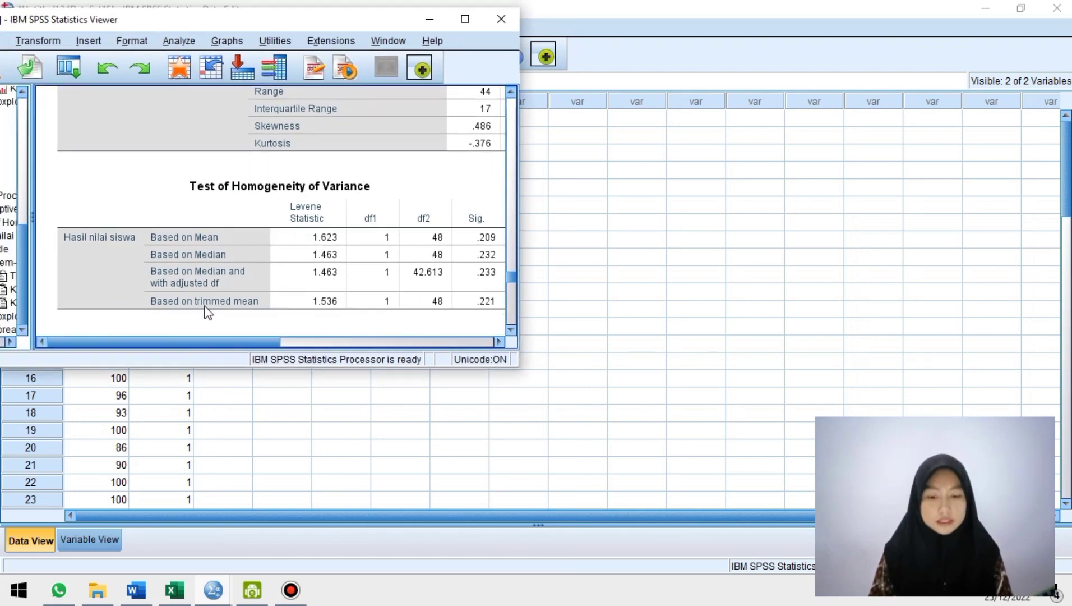
drag(259, 341, 267, 342)
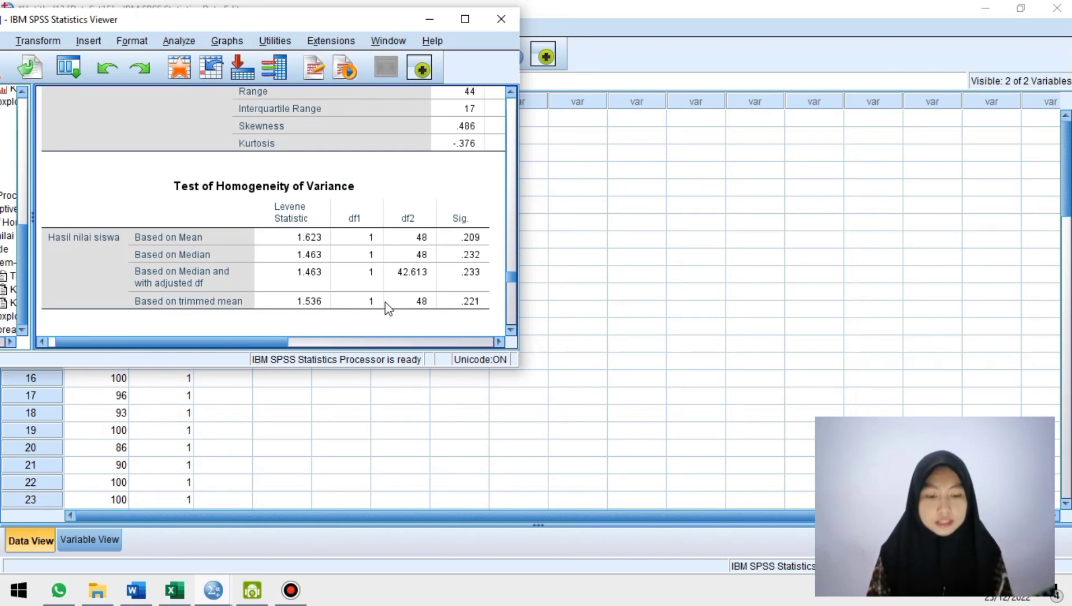
click(465, 274)
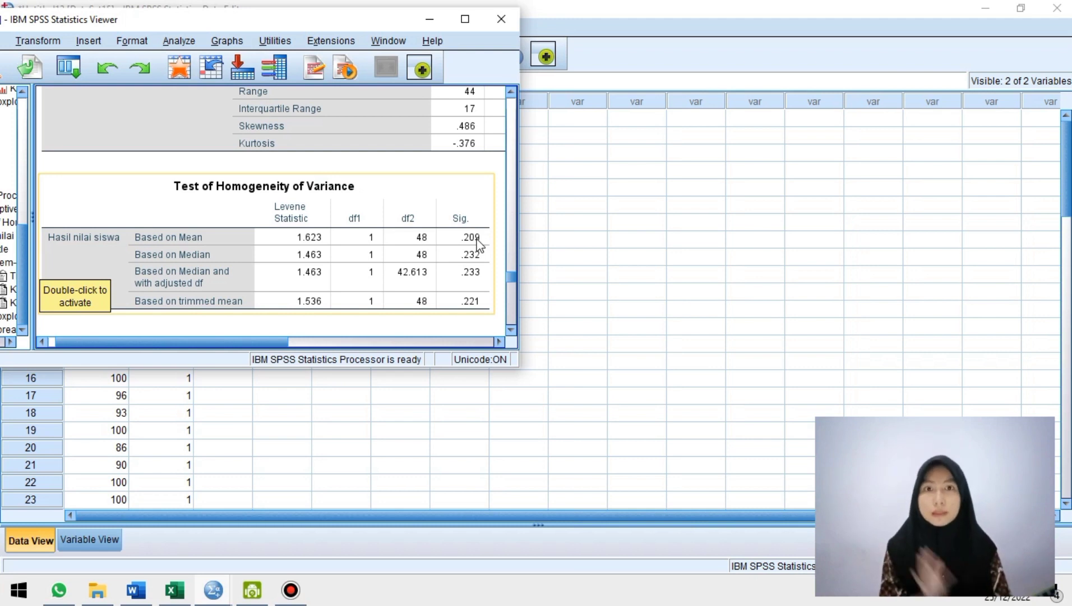
Step: Switch to the Word guide and read the decision rules and conclusion for the homogeneity test
click(136, 589)
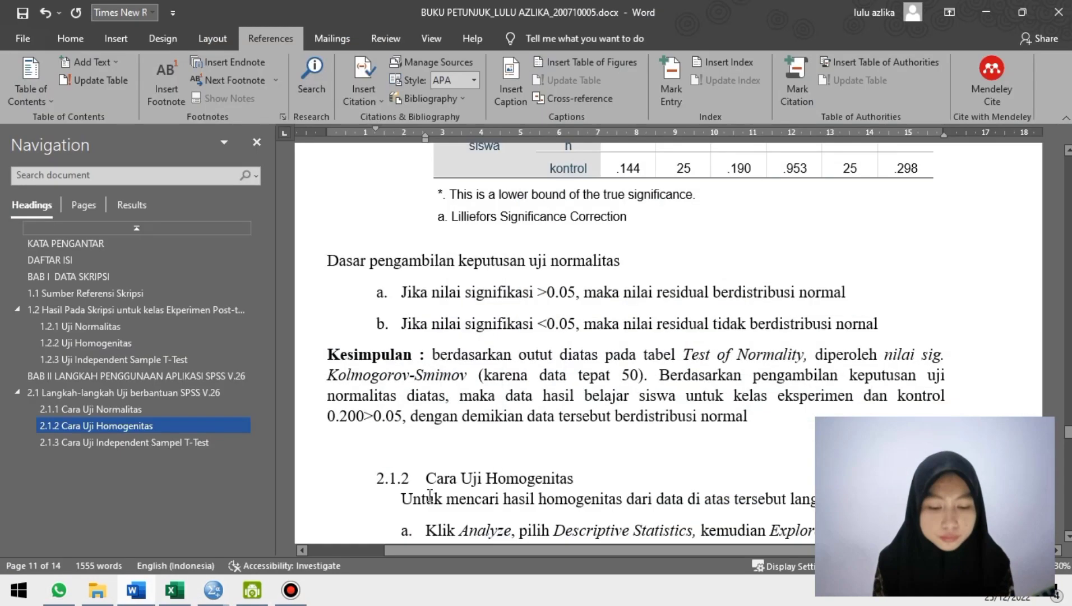
scroll(415, 361, down, 1)
scroll(415, 362, down, 15)
scroll(421, 360, up, 5)
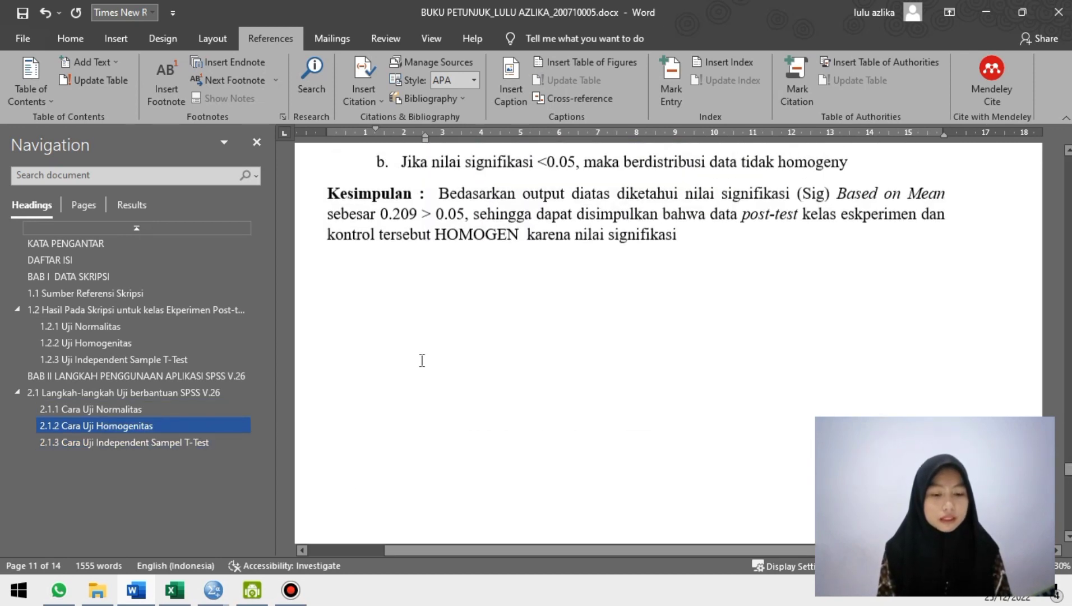
scroll(421, 360, up, 3)
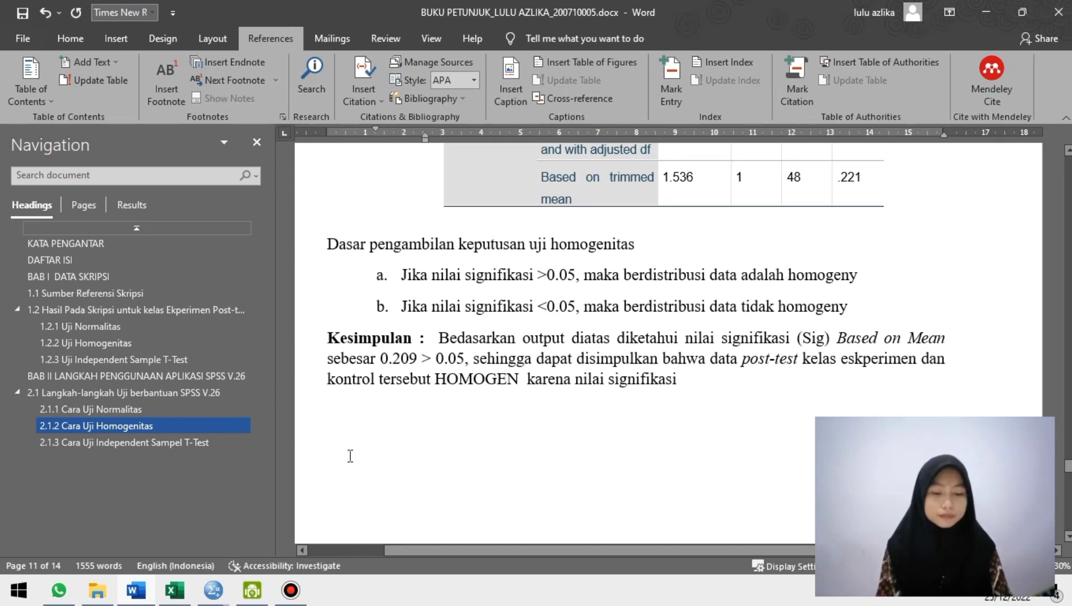
Step: Bring the SPSS output back over the Word guide and compare the Based on Mean significance in both homogeneity tables
key(alt+Tab)
scroll(634, 430, up, 1)
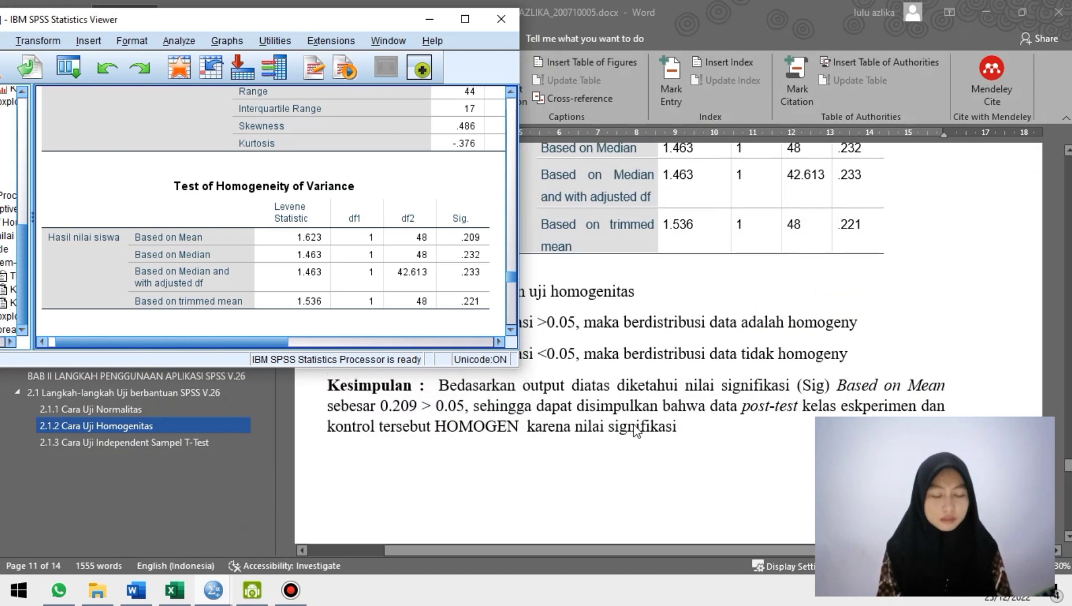
scroll(650, 430, up, 1)
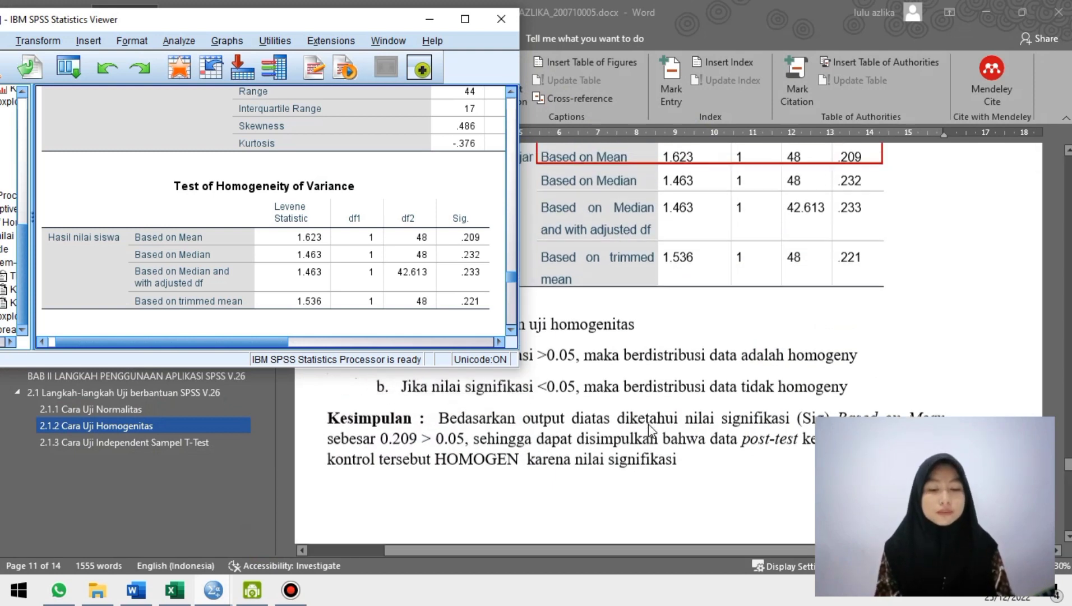
click(455, 259)
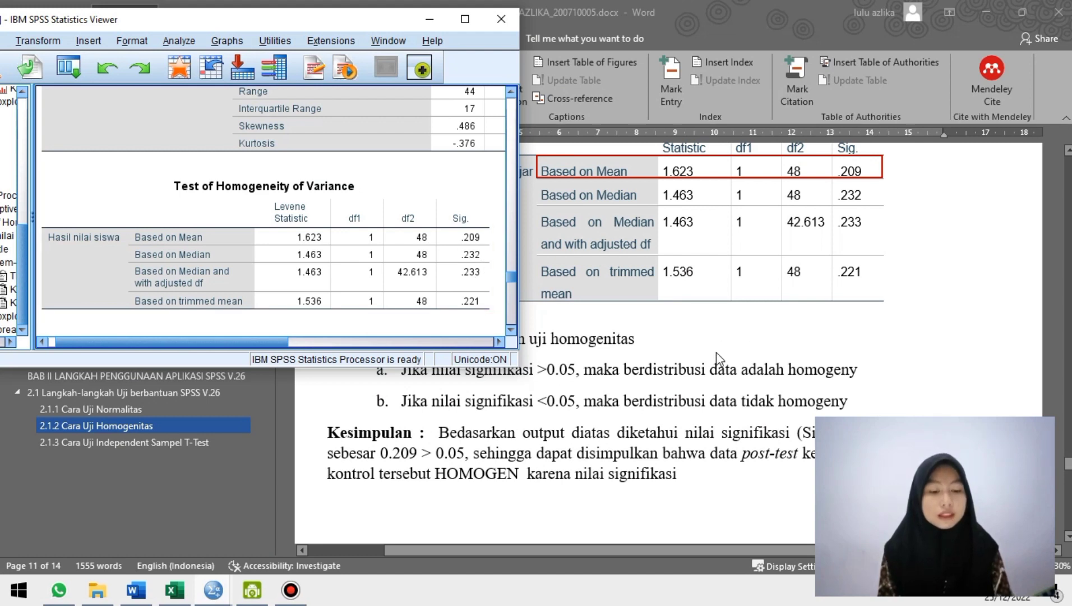
Step: Read the guide's homogeneity conclusion alongside the Based on Mean row of the SPSS Test of Homogeneity of Variance table
scroll(720, 359, down, 1)
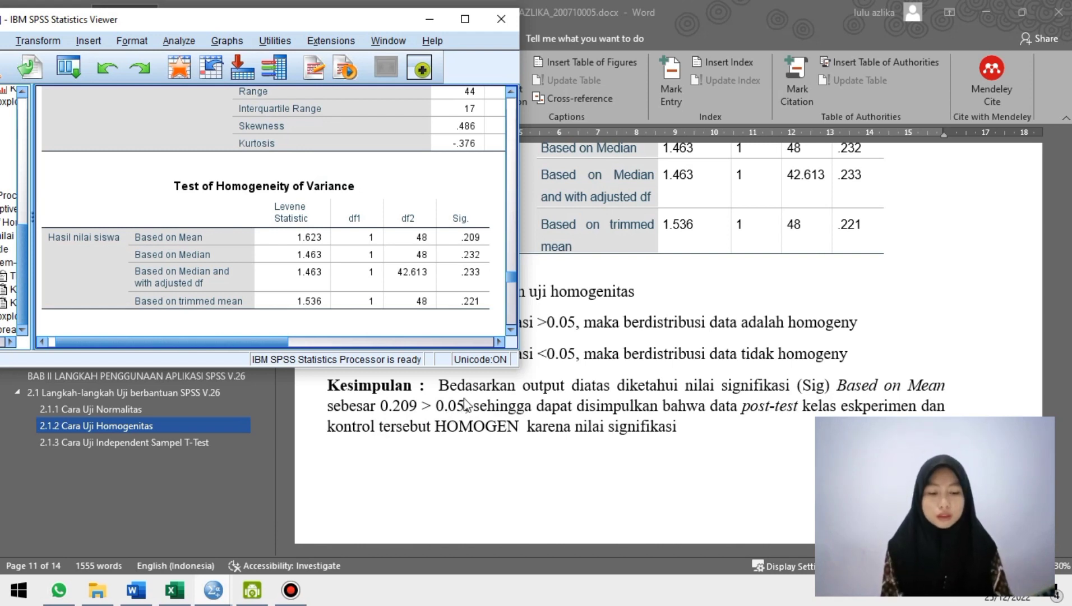
click(457, 231)
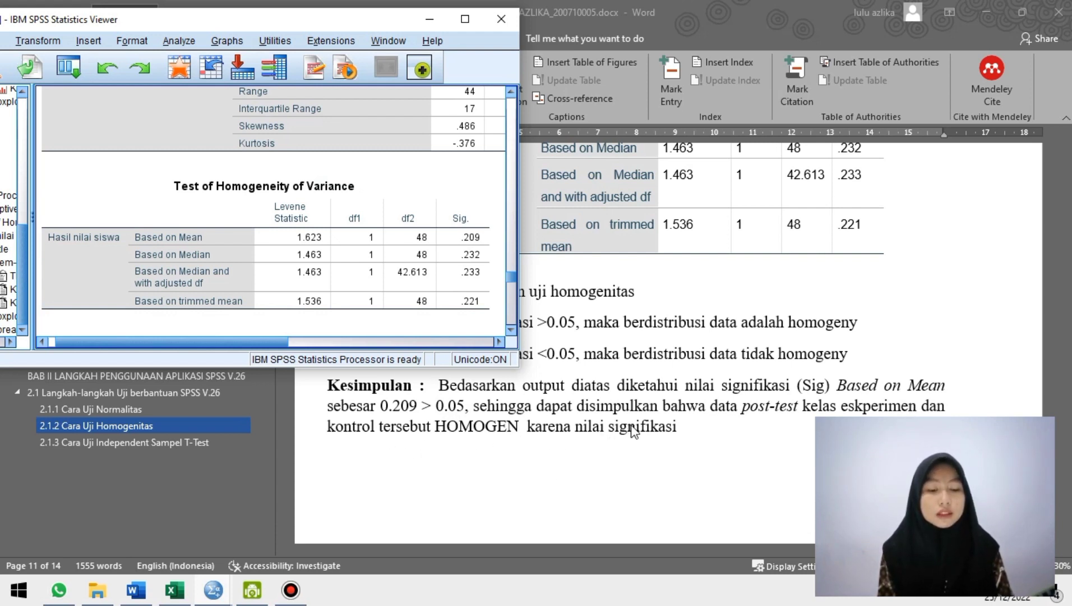
scroll(715, 433, up, 1)
scroll(715, 434, up, 1)
scroll(593, 441, down, 1)
Step: Set up an Independent-Samples T Test in the Data Editor with Hasil nilai siswa as test variable and Kelas as grouping variable
click(430, 22)
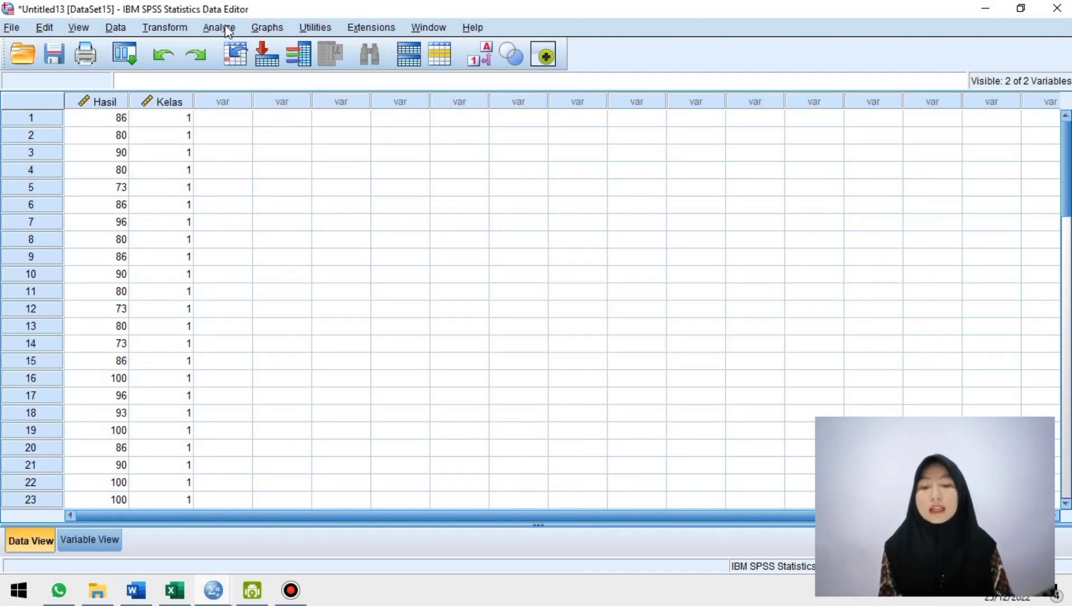
click(226, 28)
mouse_move(375, 136)
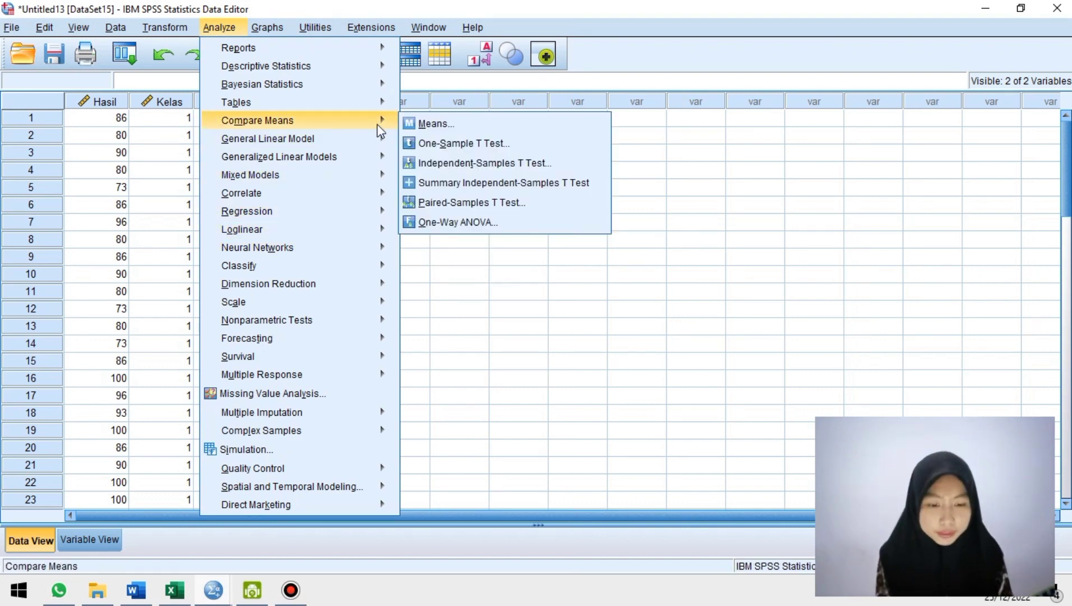
click(428, 167)
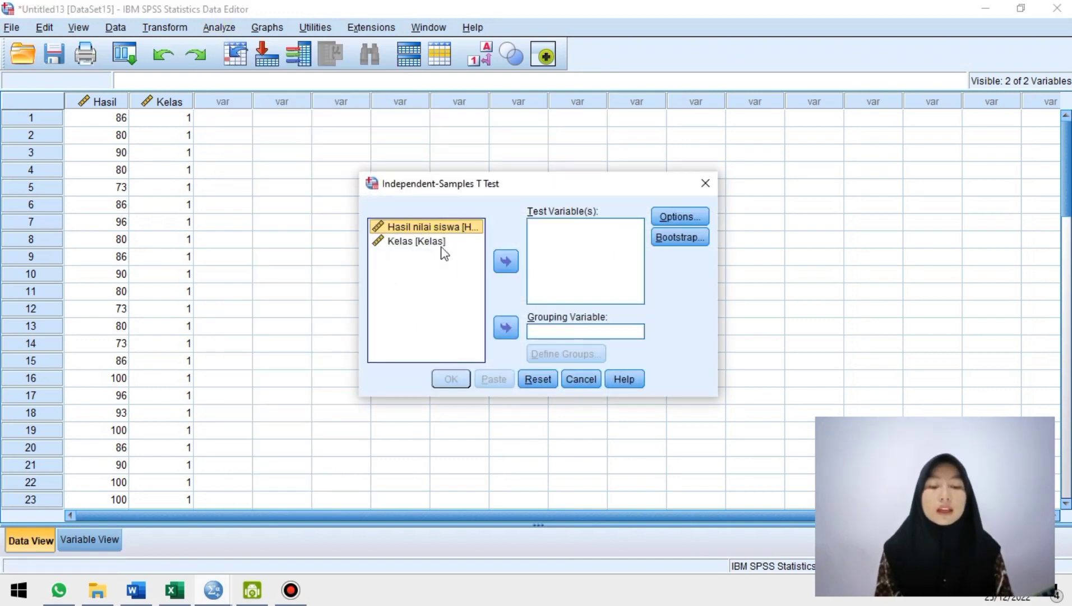
click(505, 261)
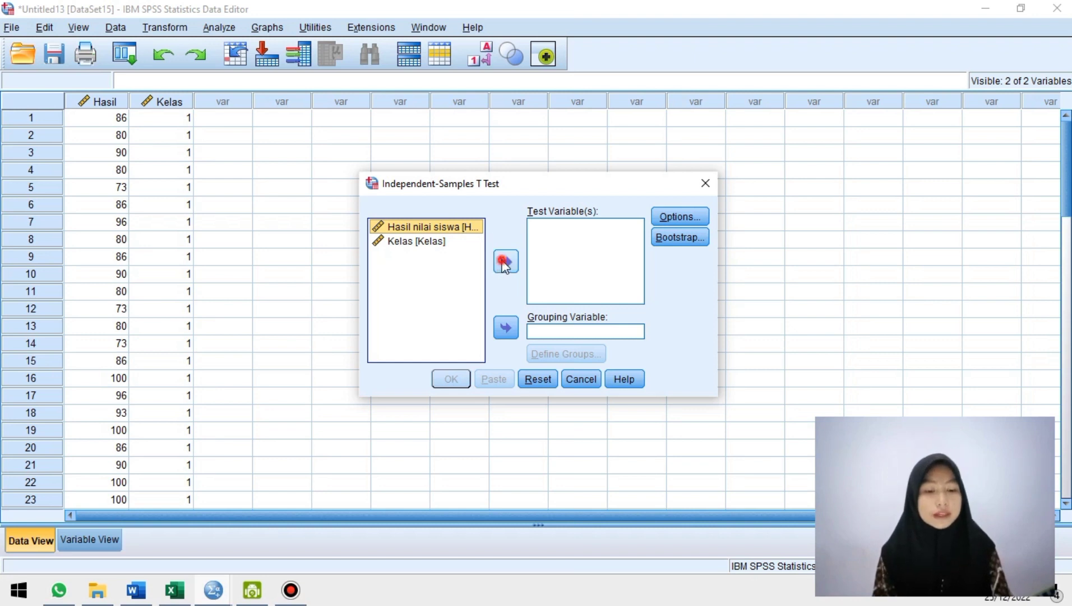
click(435, 227)
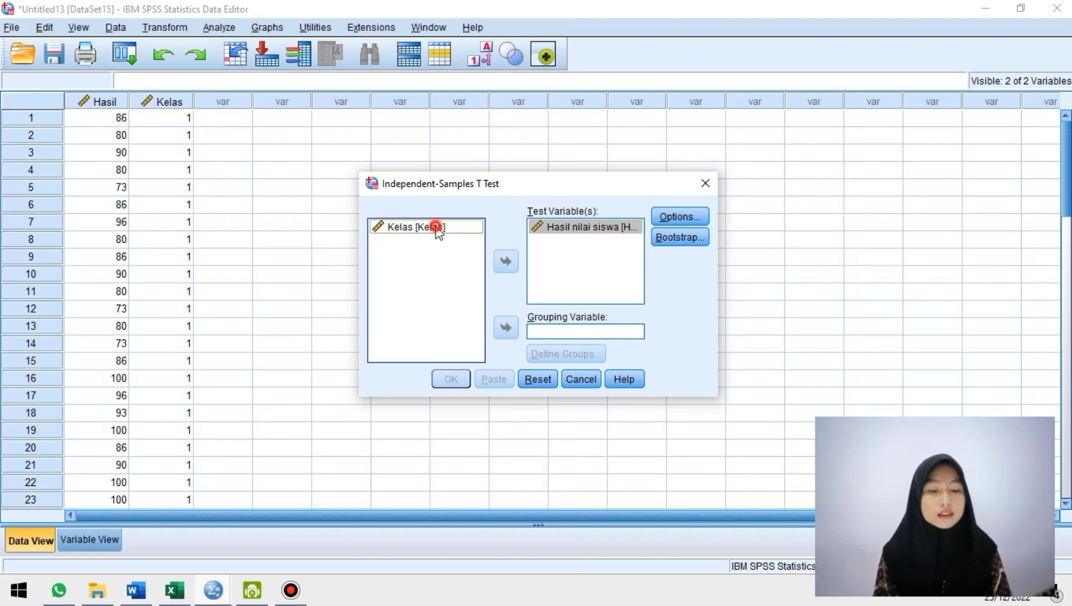
click(505, 327)
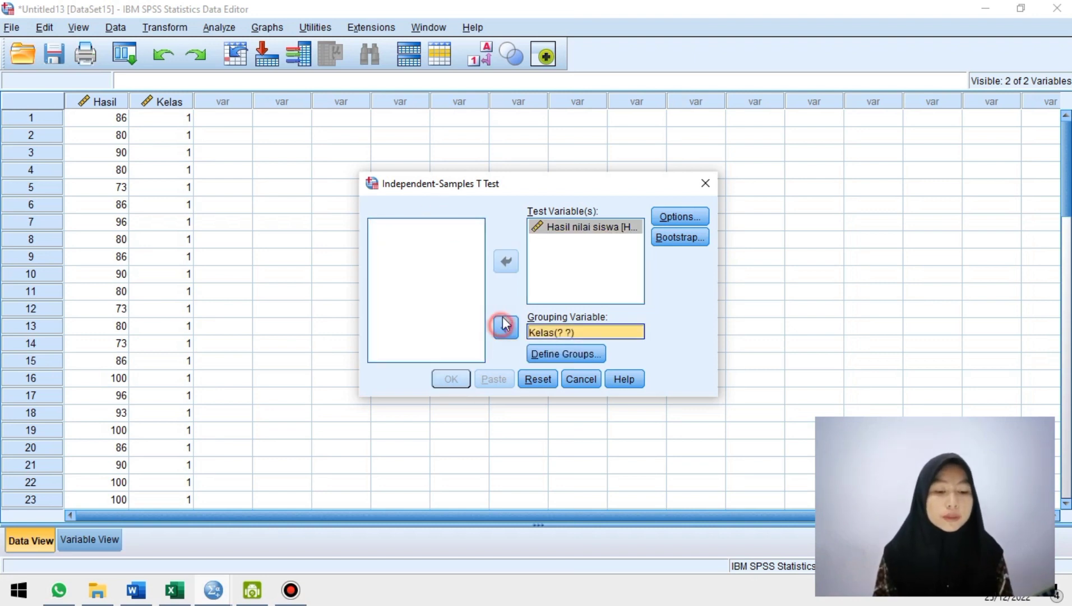
Step: Define the Kelas groups with specified values 1 and 2, and run the t-test
click(560, 357)
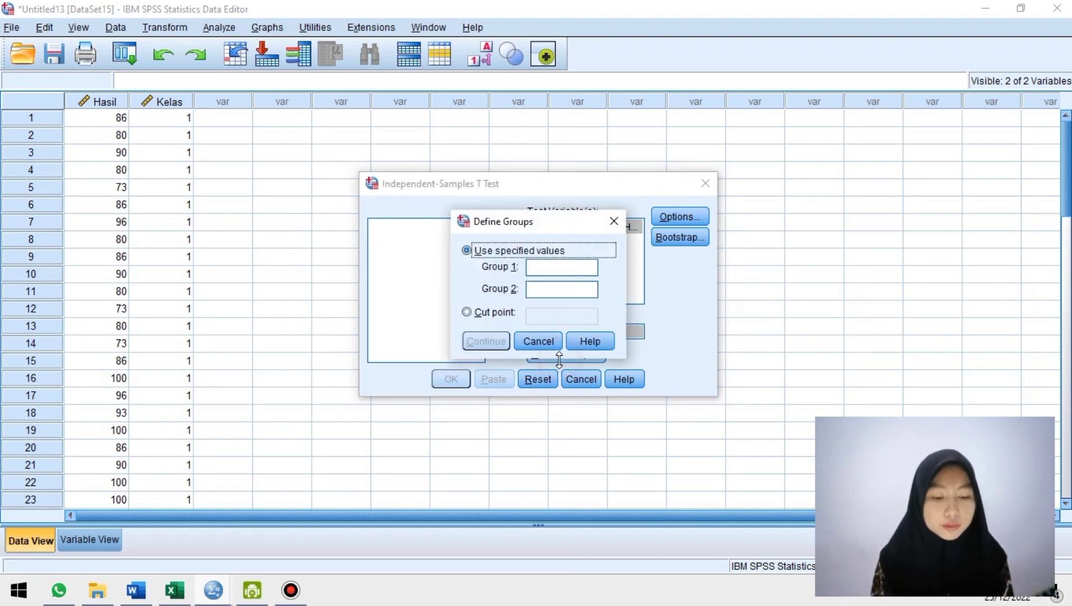
click(560, 265)
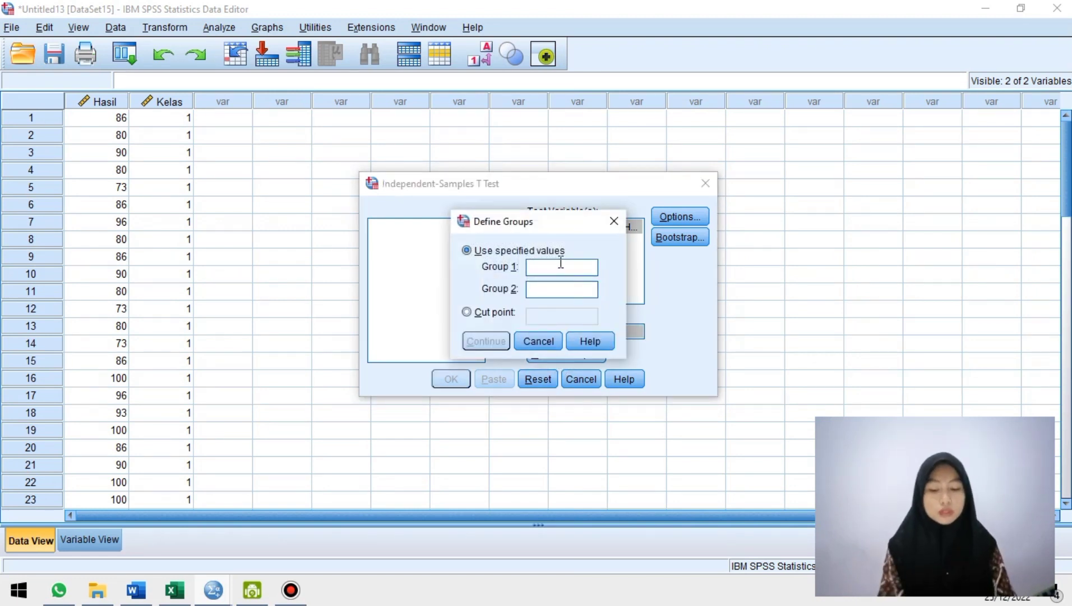
click(557, 293)
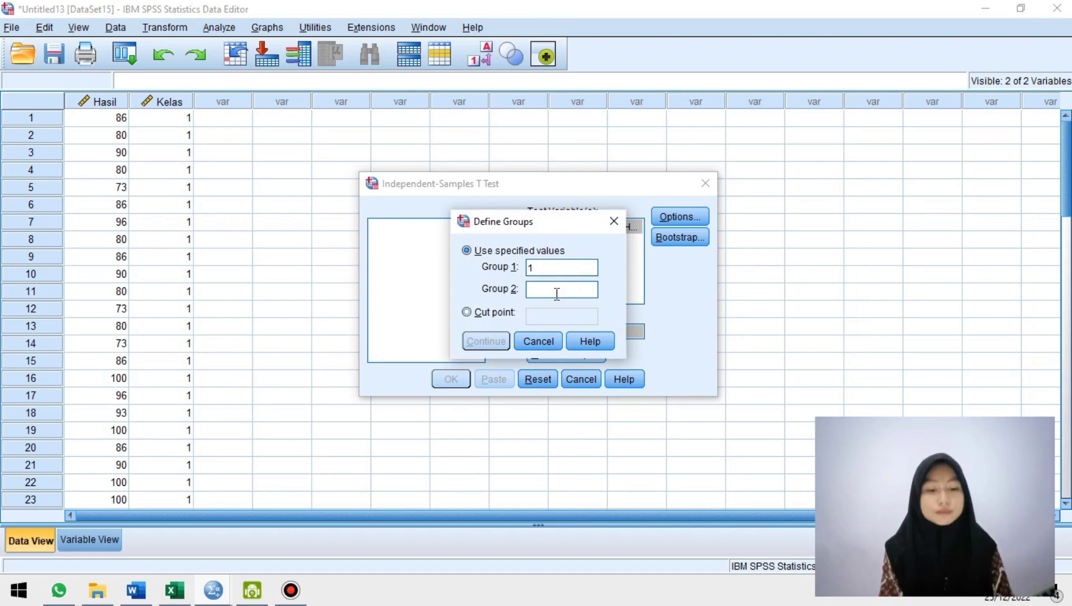
text(2)
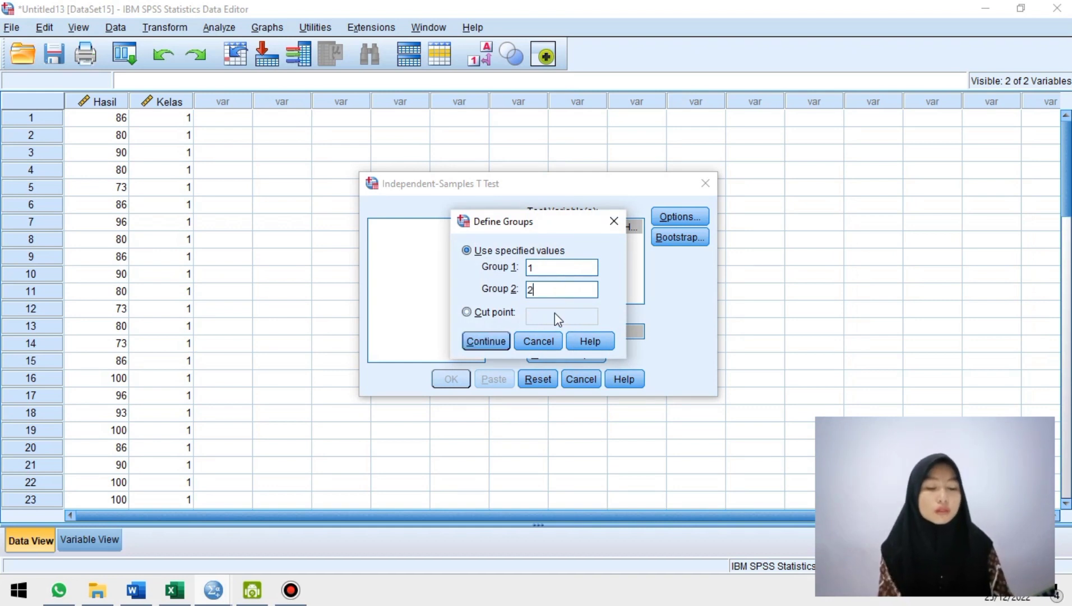
click(485, 342)
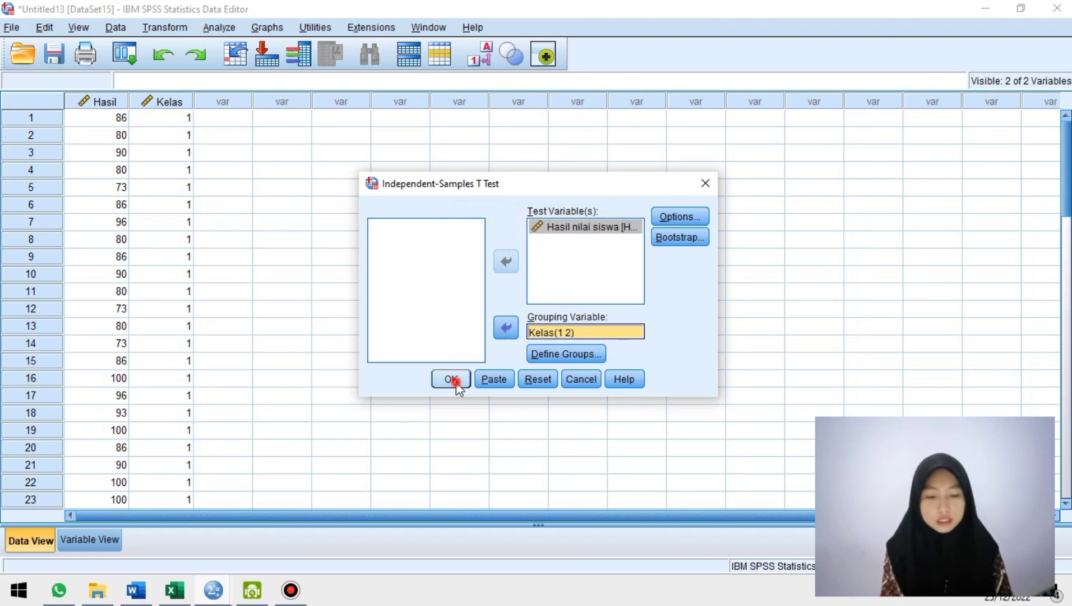
click(451, 379)
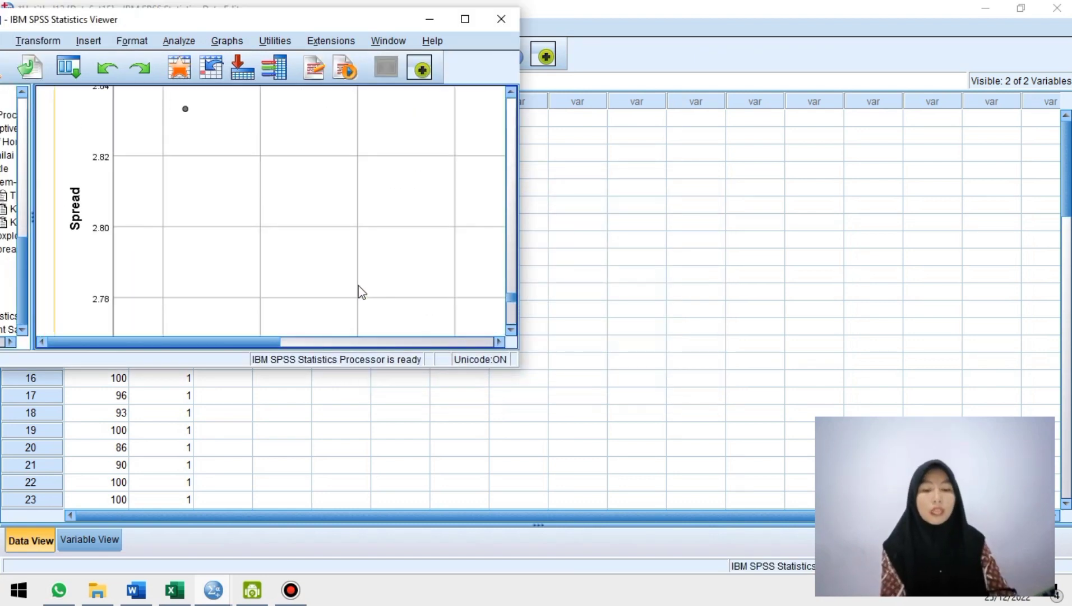
Step: Widen the output window and examine the Levene significance and Sig. (2-tailed) columns of the Independent Samples Test table
scroll(359, 290, down, 2)
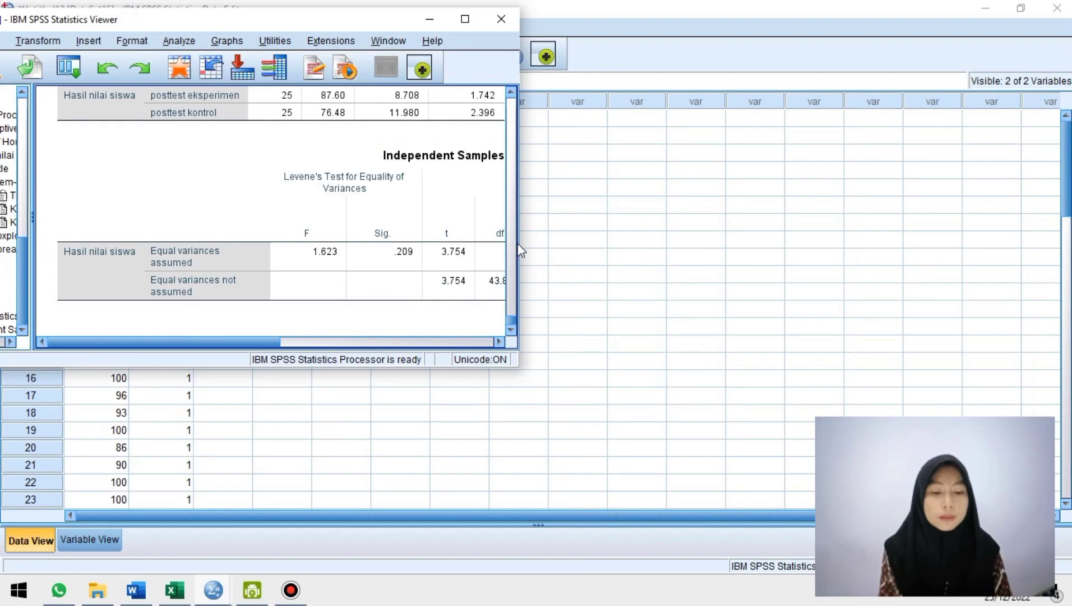
click(478, 317)
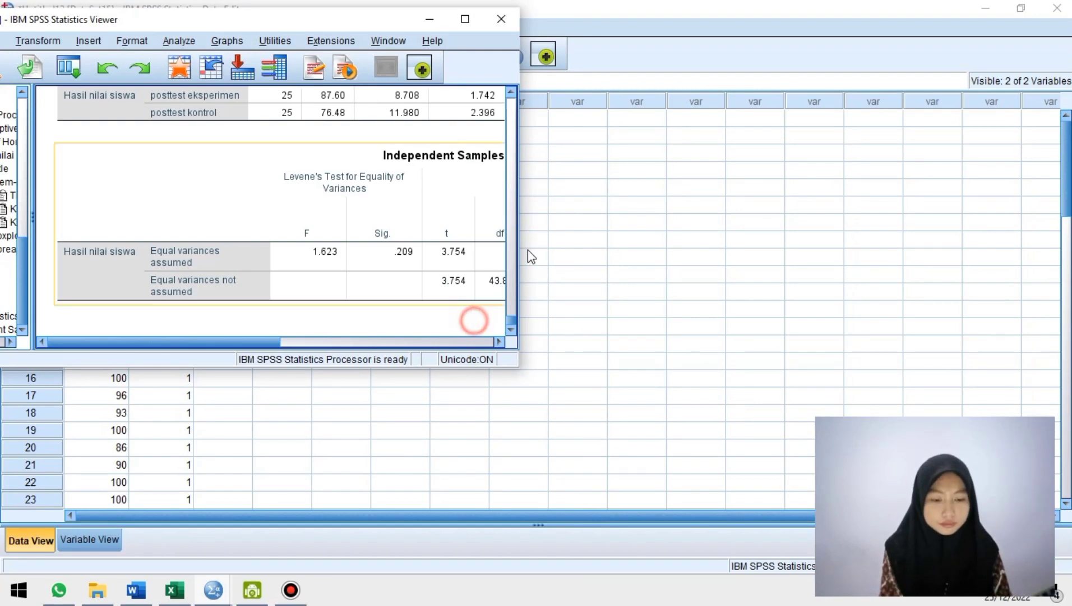
drag(519, 245, 584, 215)
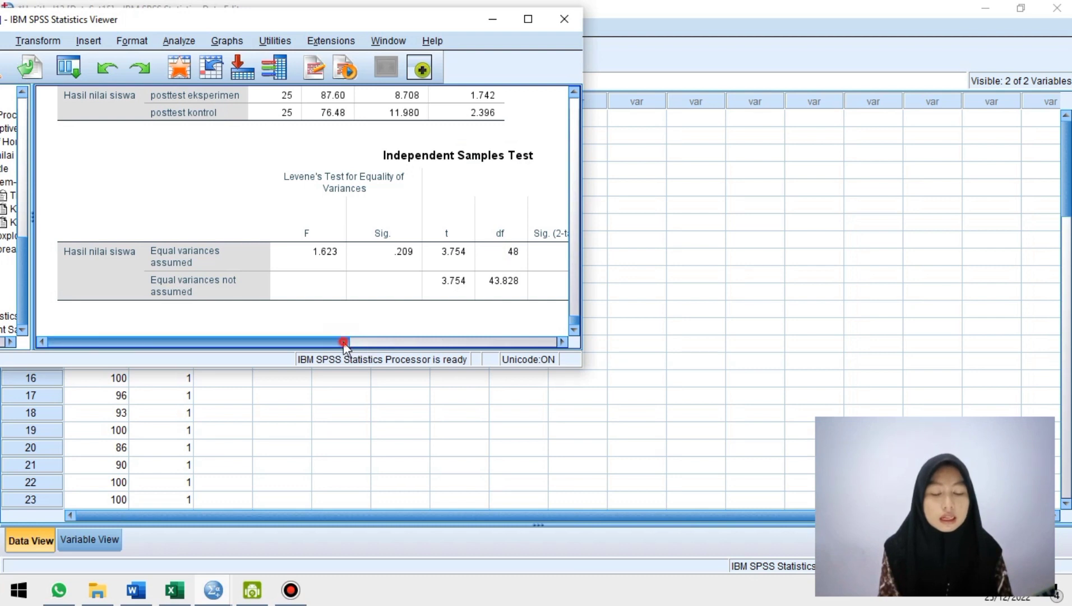
drag(347, 345, 373, 345)
click(294, 315)
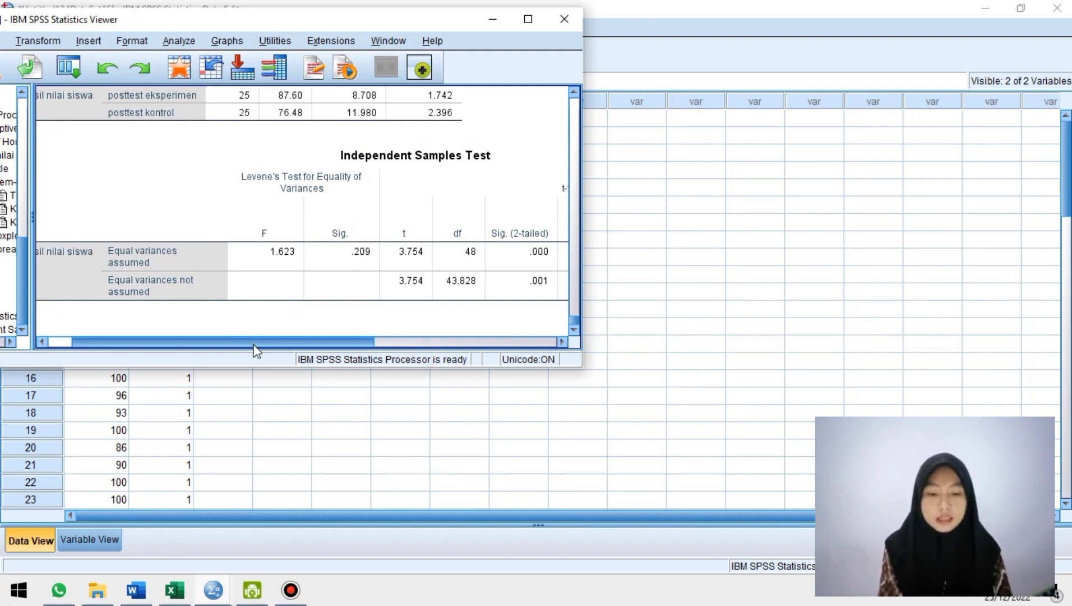
drag(251, 341, 283, 301)
click(190, 260)
click(286, 307)
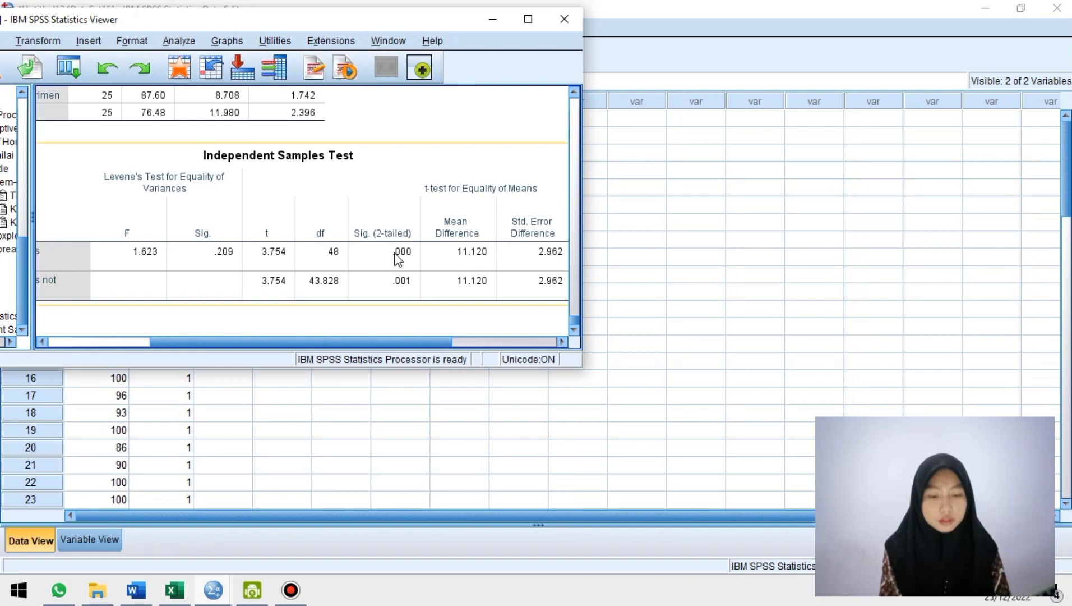
scroll(338, 306, left, 3)
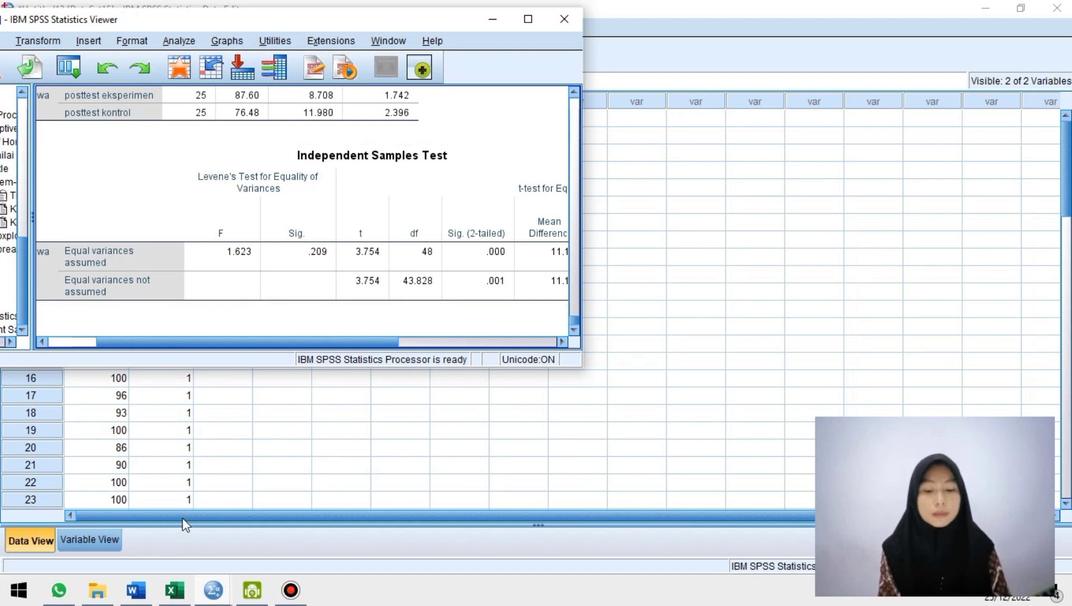
Step: Switch to the Word guide's section 2.1.3 Cara Uji Independent Sampel T-Test and read its decision rules and conclusion
click(139, 594)
click(149, 443)
scroll(541, 393, down, 20)
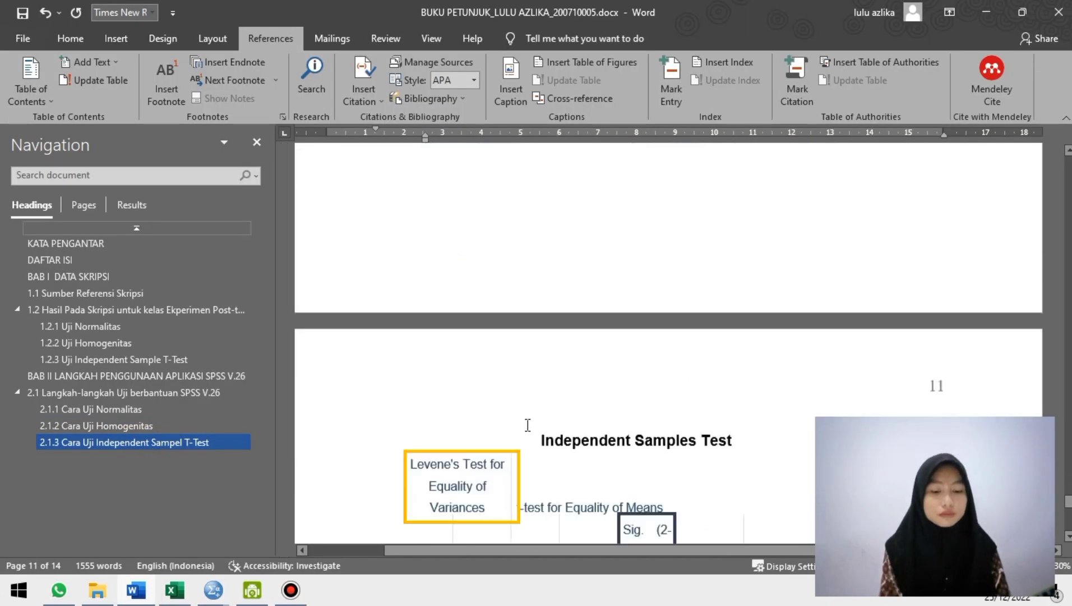
scroll(528, 424, up, 3)
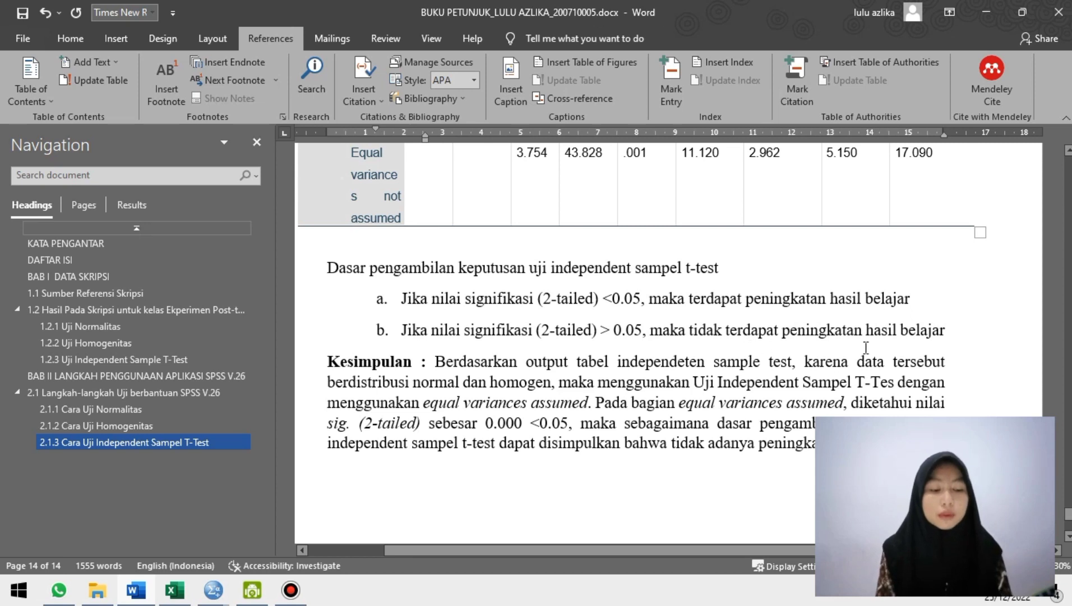
scroll(866, 347, down, 1)
scroll(552, 434, down, 1)
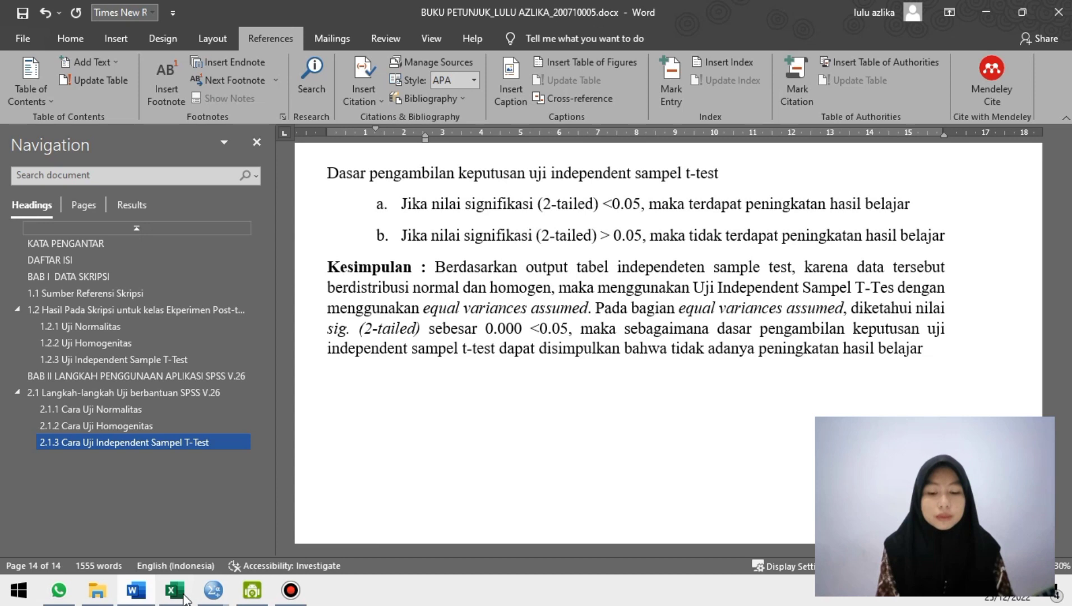
Step: Bring the SPSS output over the Word guide, compare Sig. (2-tailed) for equal variances assumed with the conclusion, and maximize the output
mouse_move(214, 589)
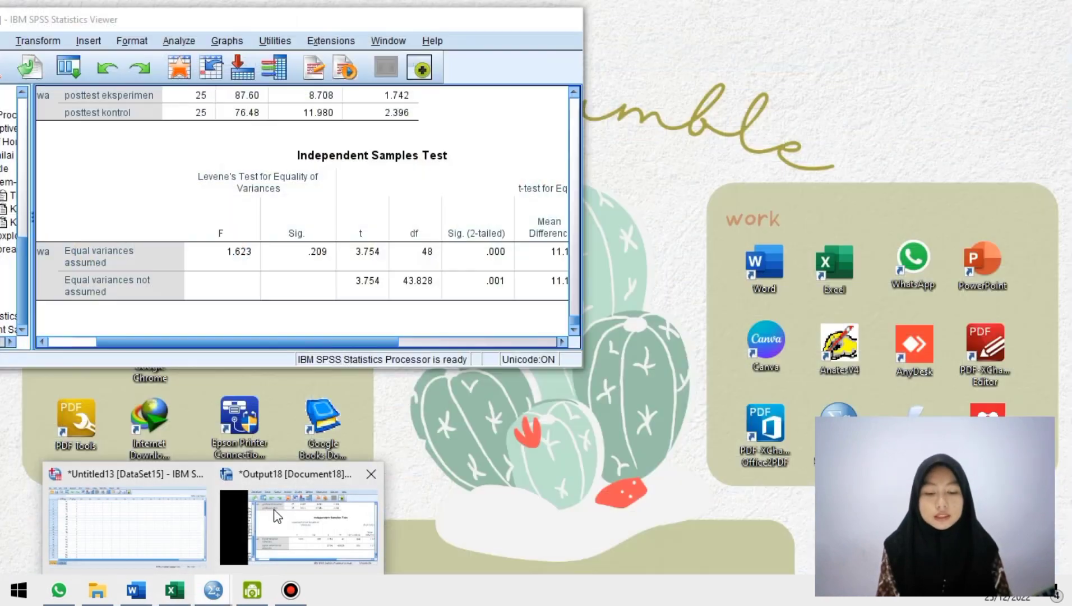
click(280, 507)
scroll(400, 435, up, 3)
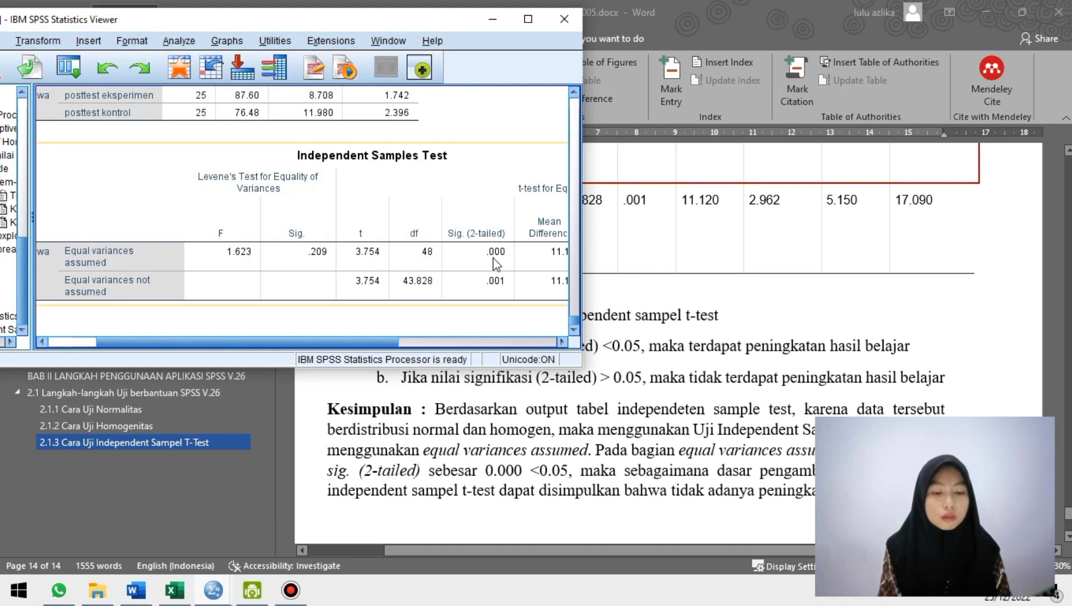
scroll(622, 376, down, 1)
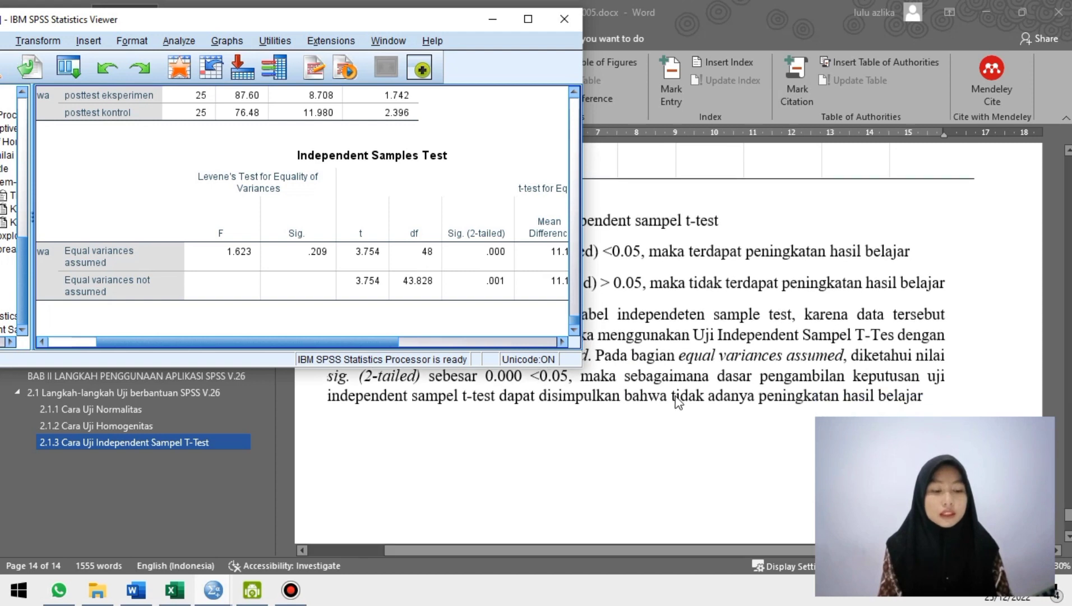
scroll(404, 395, up, 1)
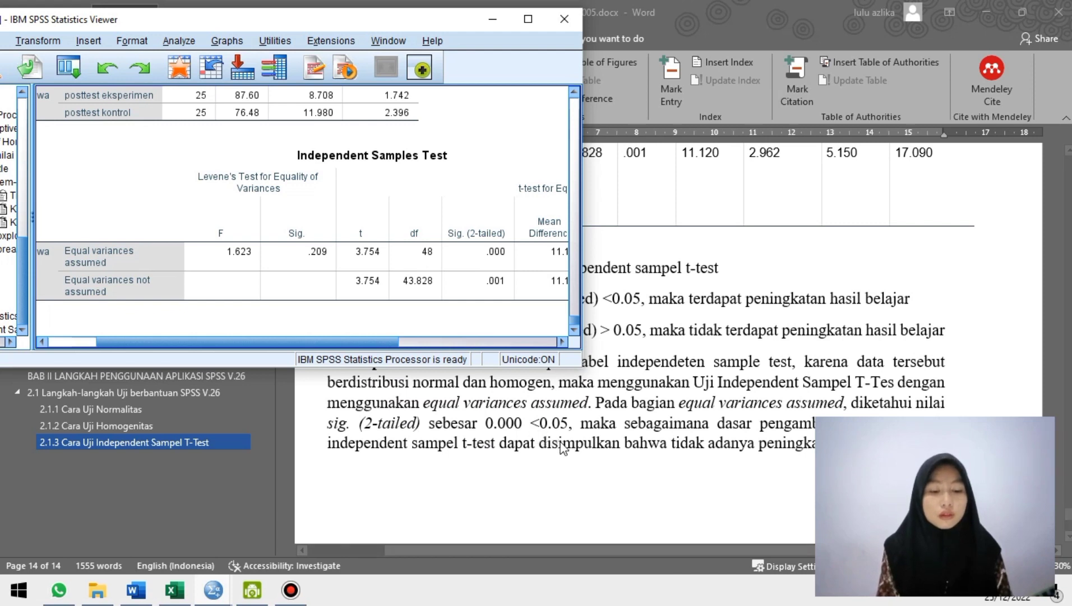
scroll(639, 412, down, 1)
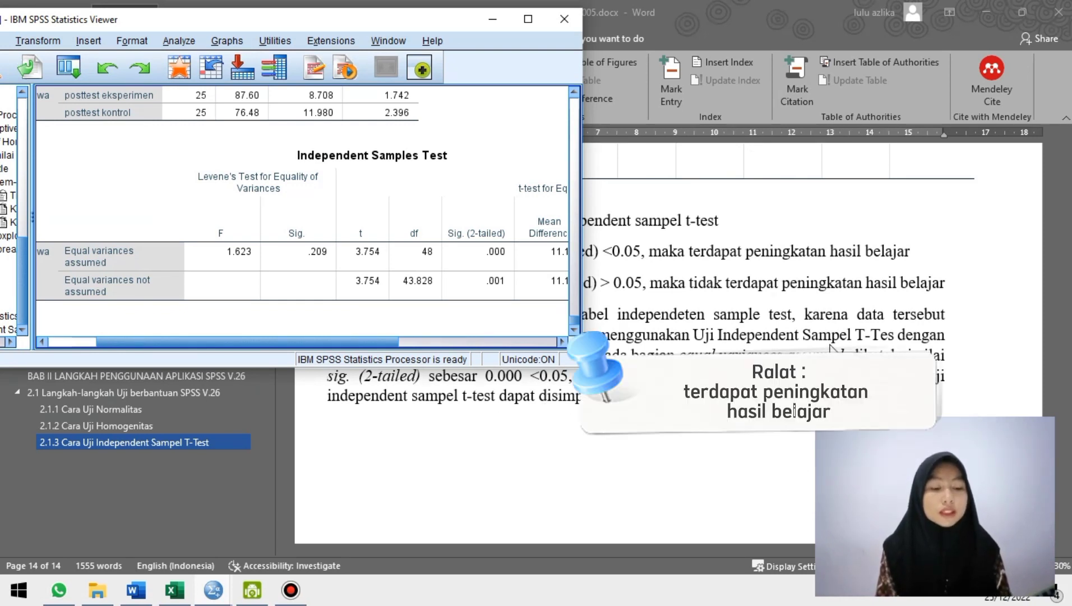
click(526, 18)
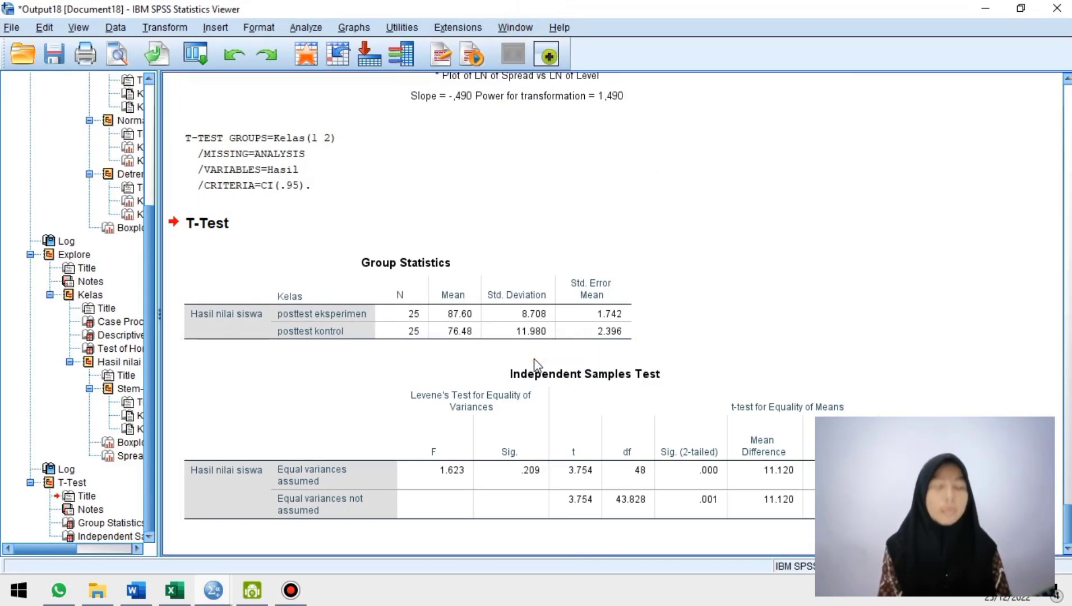